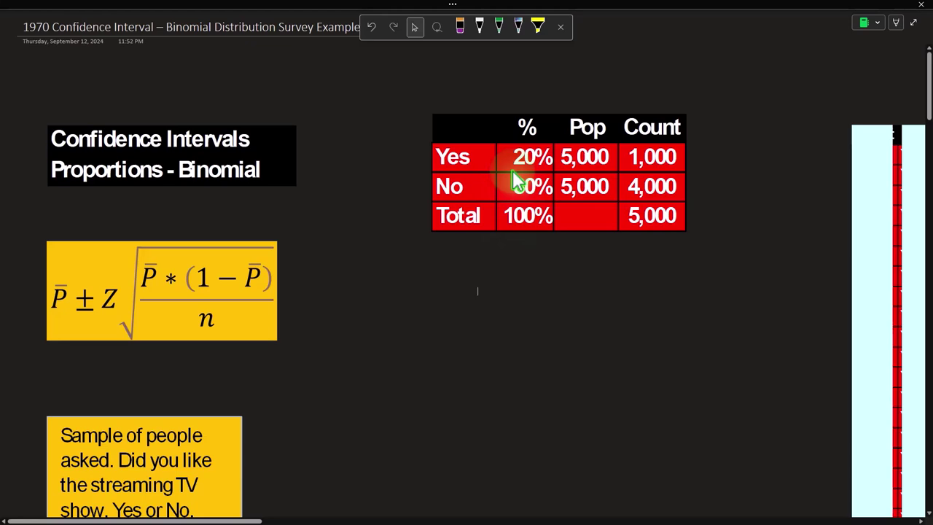
# Step: Remove the covers over the population list's Count and Sample columns to show the Yes entries
pyautogui.moveTo(258, 520); pyautogui.dragTo(346, 516)
pyautogui.click(517, 167)
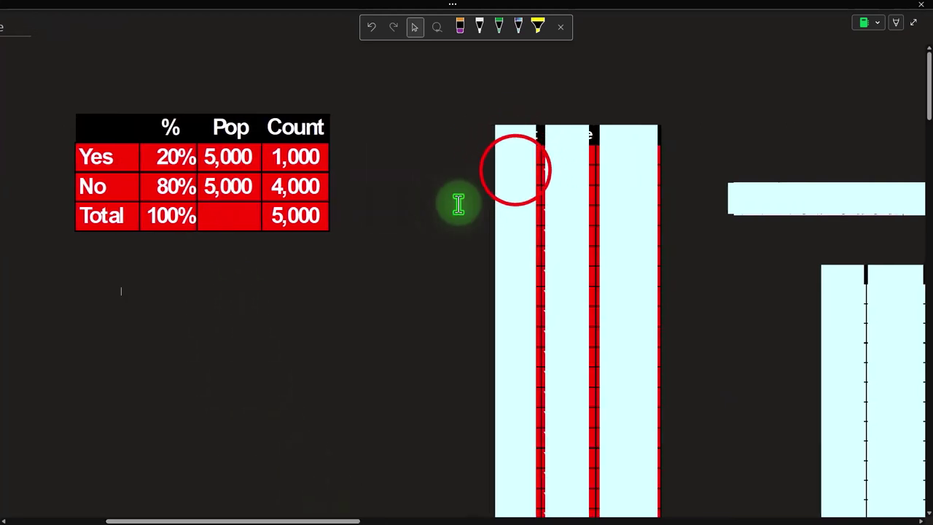
pyautogui.click(503, 95)
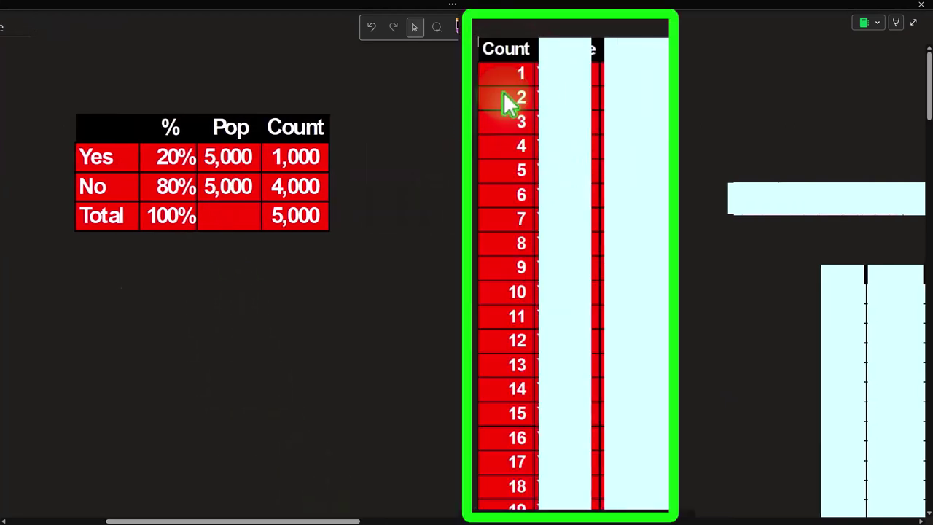
pyautogui.click(494, 167)
pyautogui.scroll(-4, 504, 233)
pyautogui.scroll(4, 510, 275)
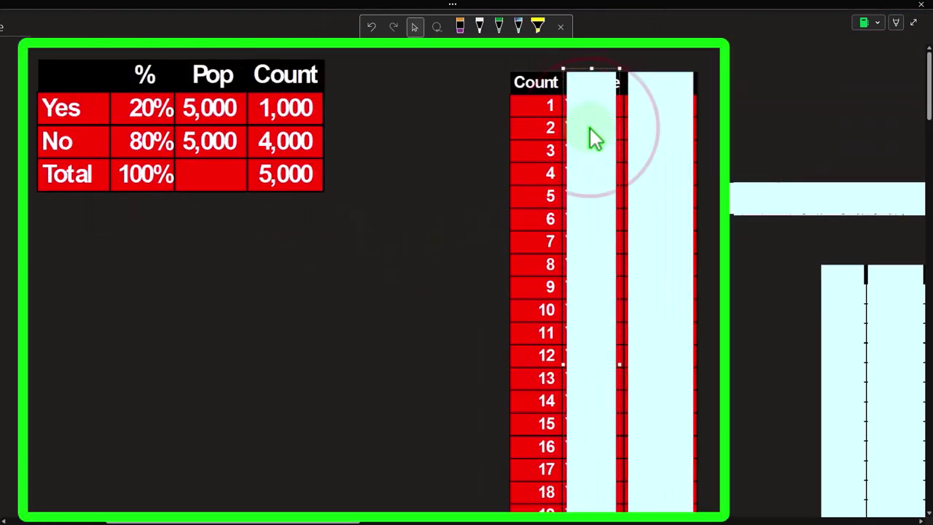
pyautogui.click(591, 128)
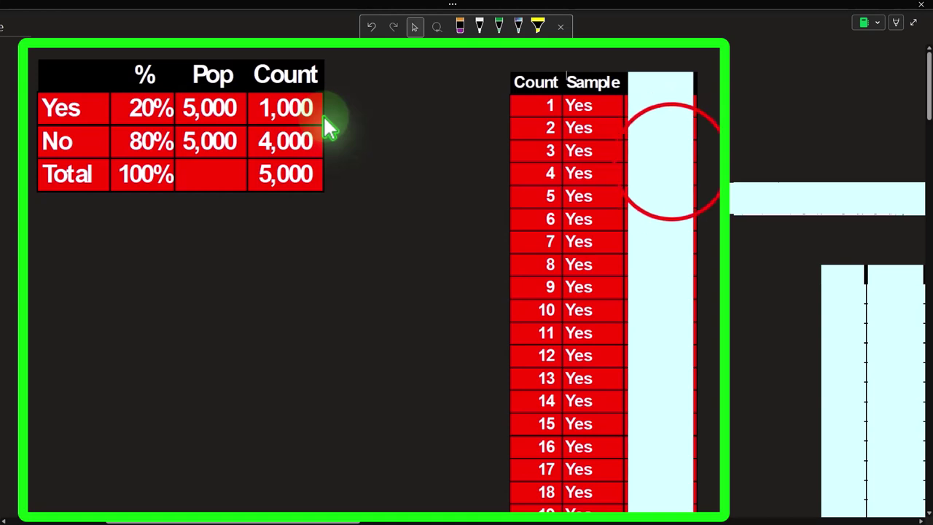
# Step: Delete the cover over the third column to reveal the Rand random numbers
pyautogui.click(671, 166)
pyautogui.press('Delete')
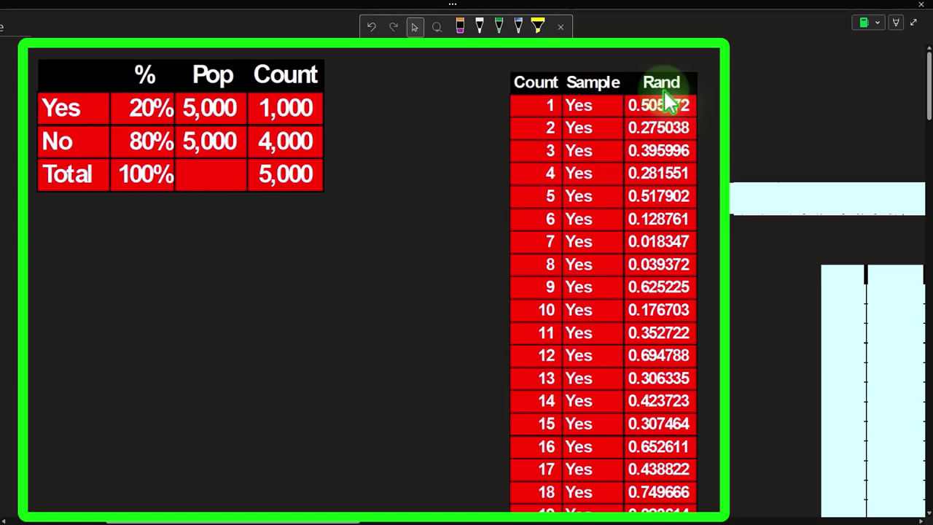
pyautogui.click(678, 173)
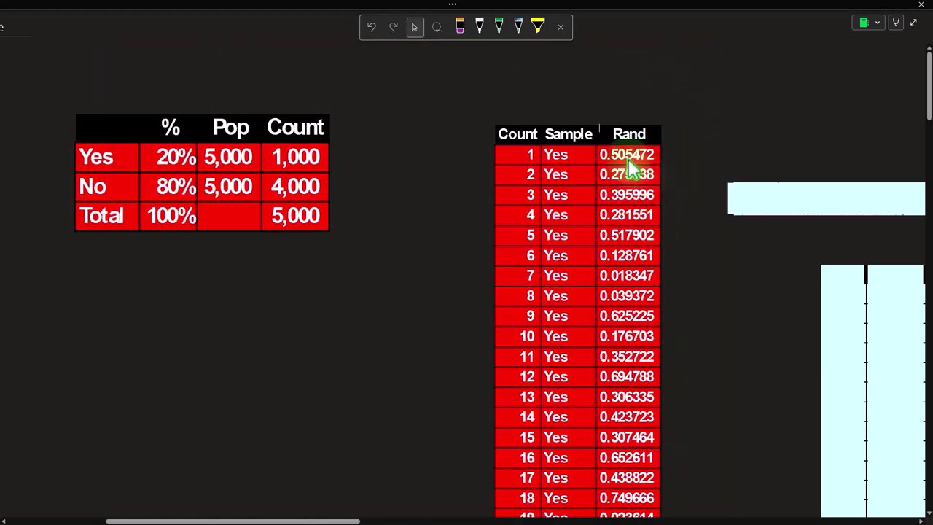
pyautogui.scroll(-4, 628, 219)
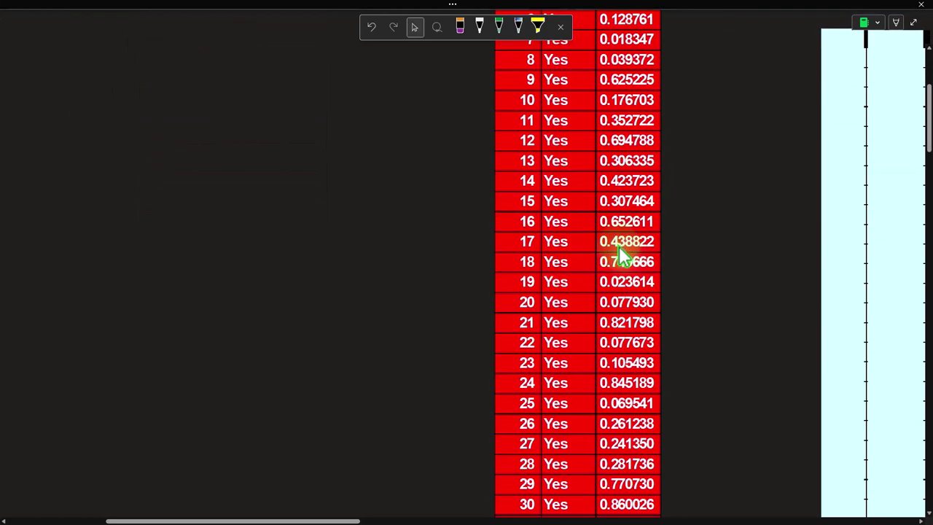
pyautogui.scroll(4, 629, 262)
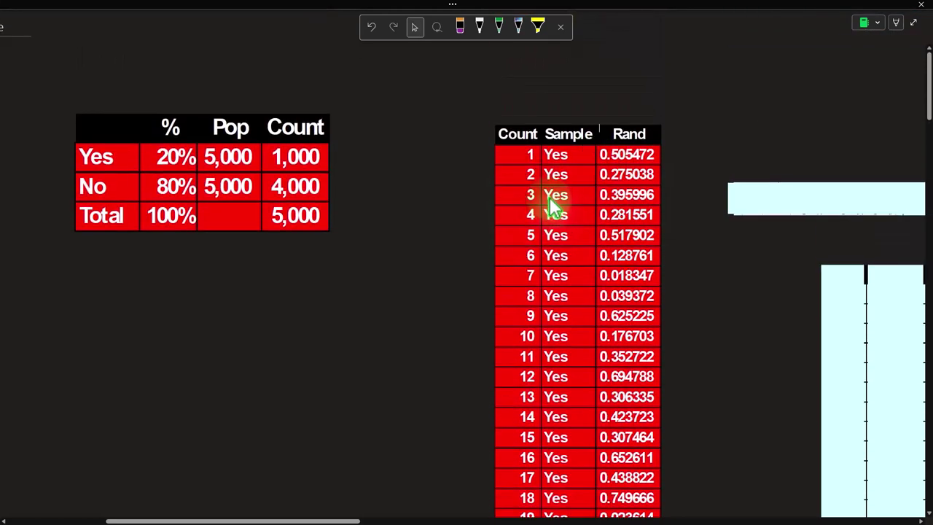
pyautogui.moveTo(358, 510); pyautogui.dragTo(427, 516)
# Step: Uncover the =INDEX($I$2:$I$5001,RANDBETWEEN(1,5000)) formula and the sample table's Count and Sample columns
pyautogui.click(496, 202)
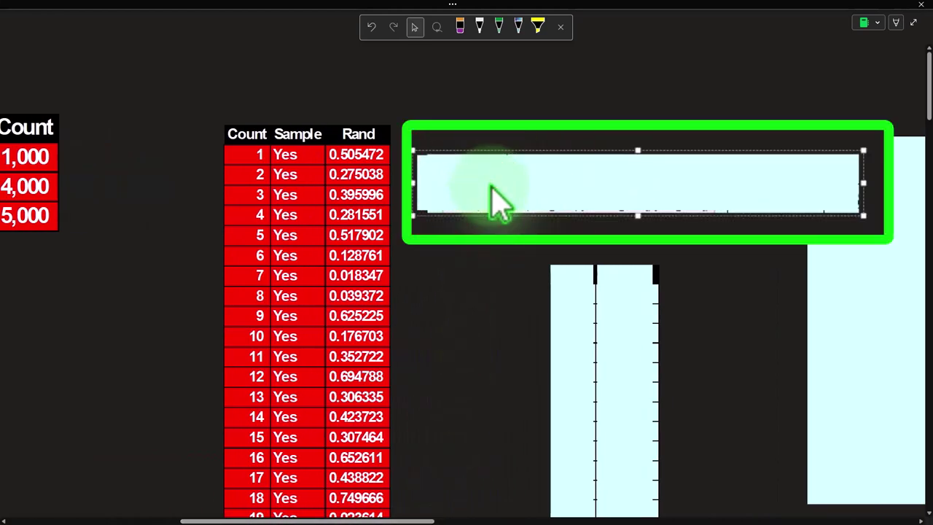
pyautogui.click(562, 281)
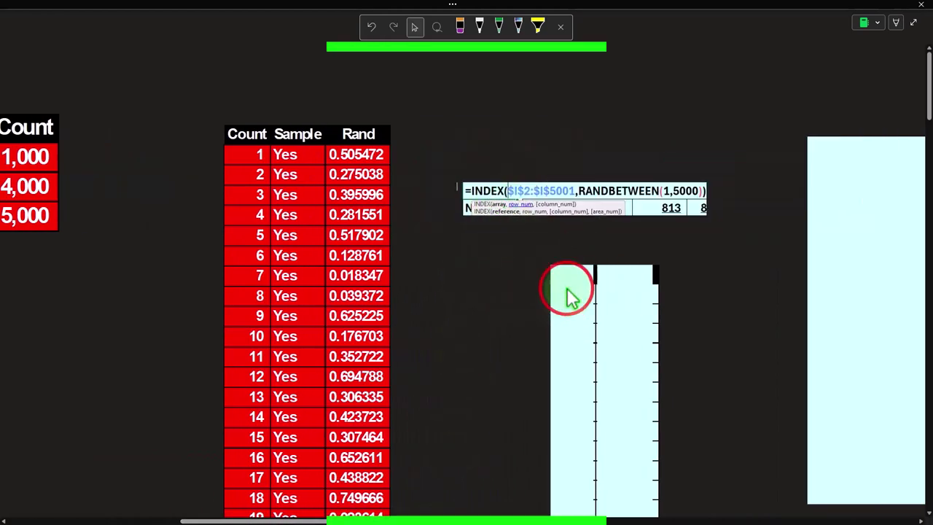
pyautogui.press('Delete')
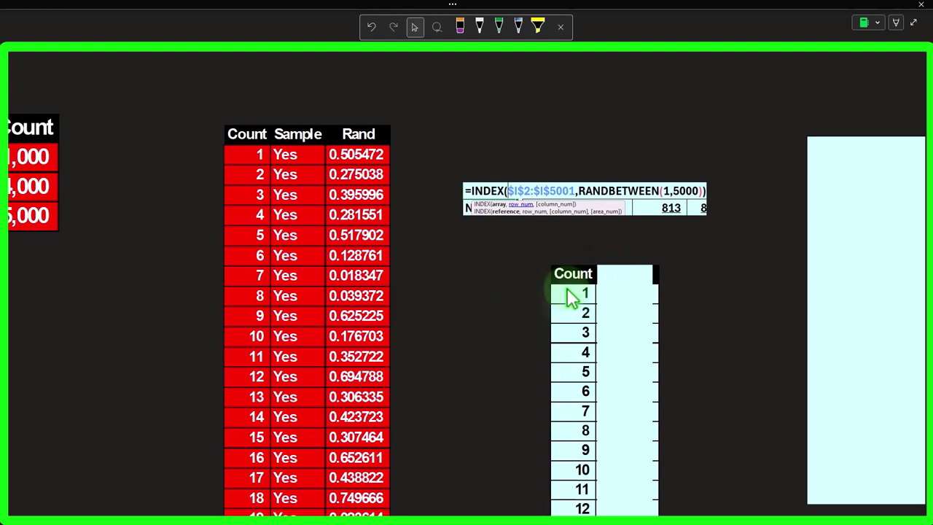
pyautogui.click(467, 256)
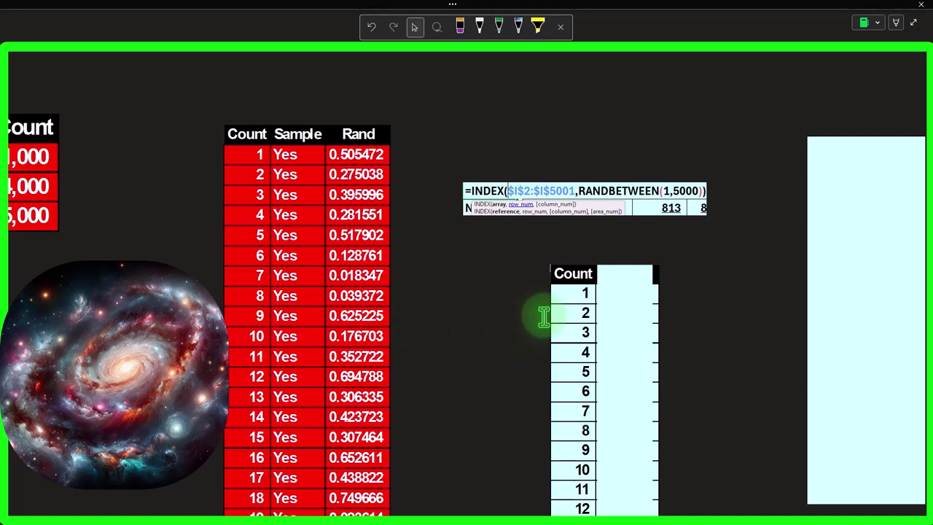
pyautogui.scroll(-2, 559, 277)
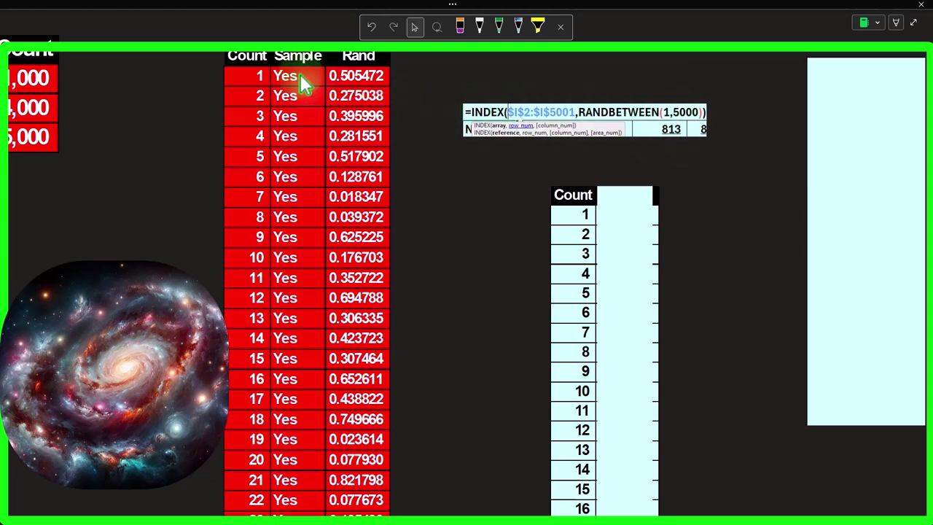
pyautogui.click(656, 264)
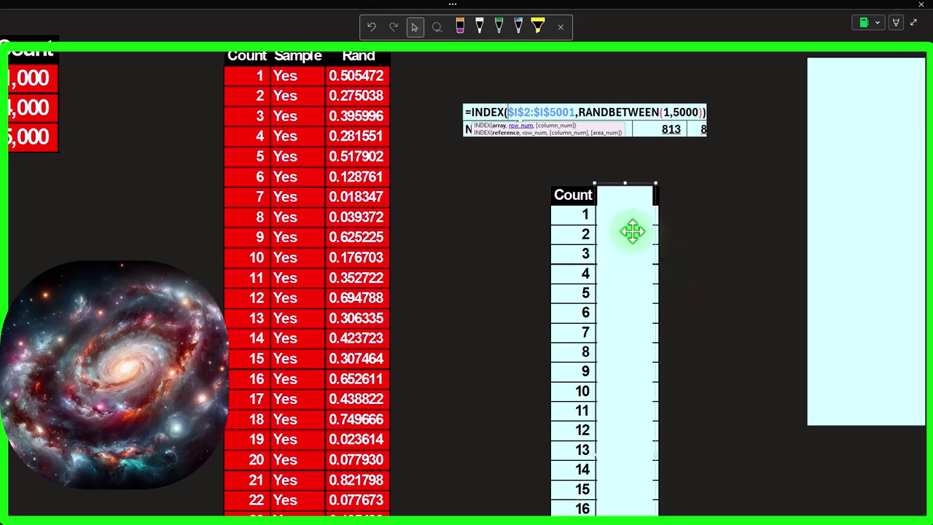
pyautogui.scroll(-6, 632, 232)
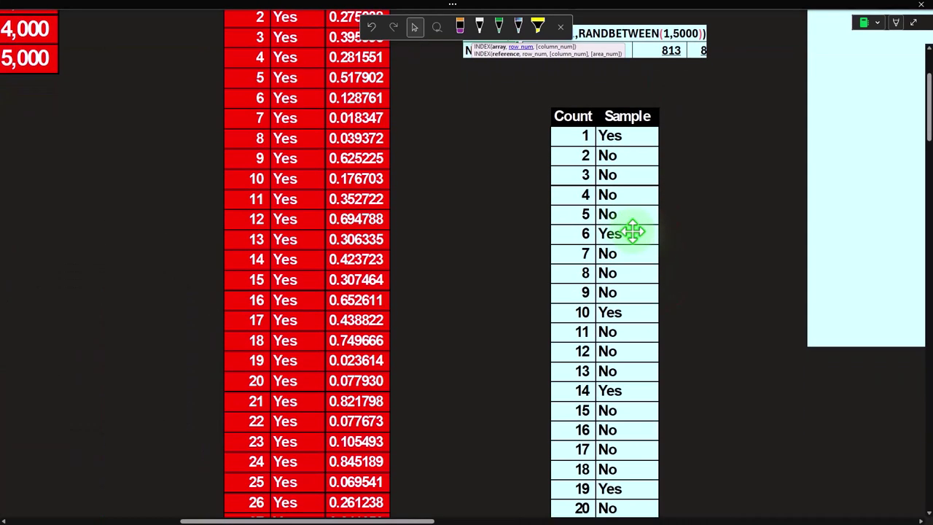
pyautogui.scroll(-7, 633, 232)
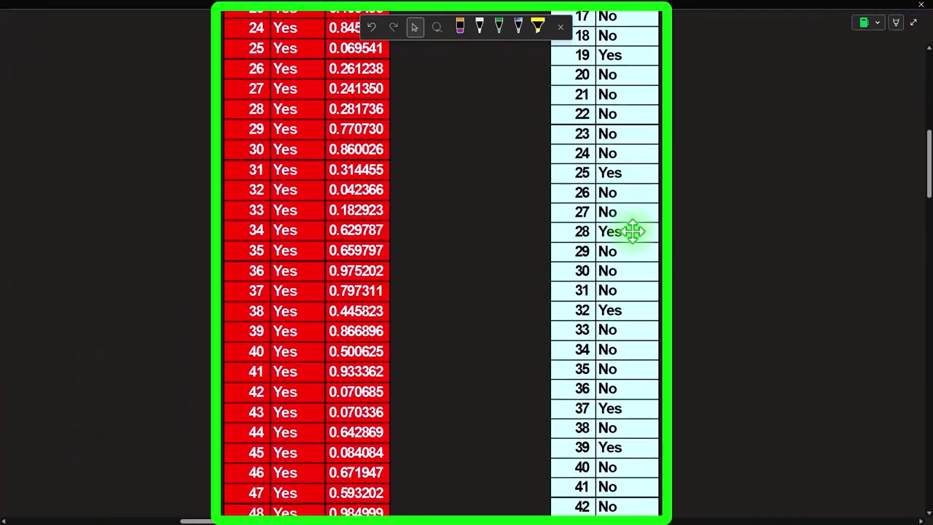
pyautogui.scroll(-4, 633, 232)
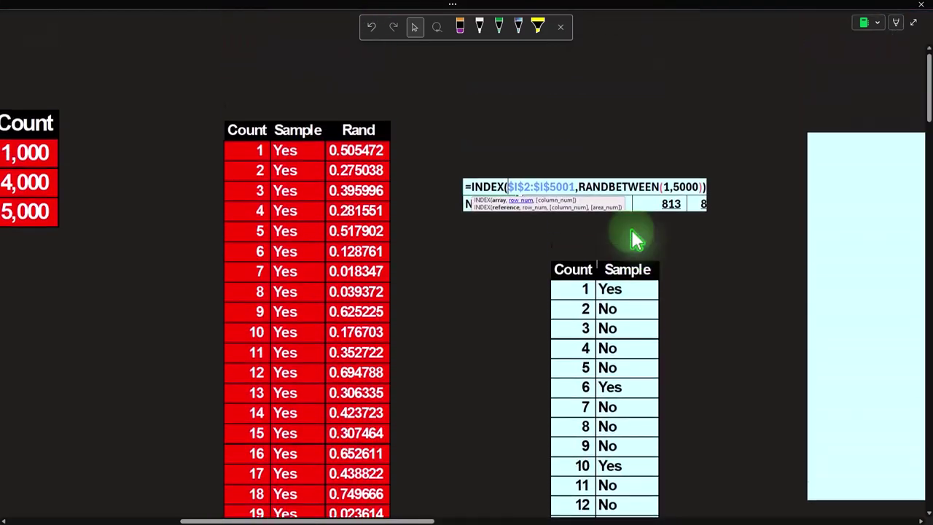
# Step: Shrink the results table cover to reveal the sample size row of 1,000
pyautogui.moveTo(425, 519); pyautogui.dragTo(528, 520)
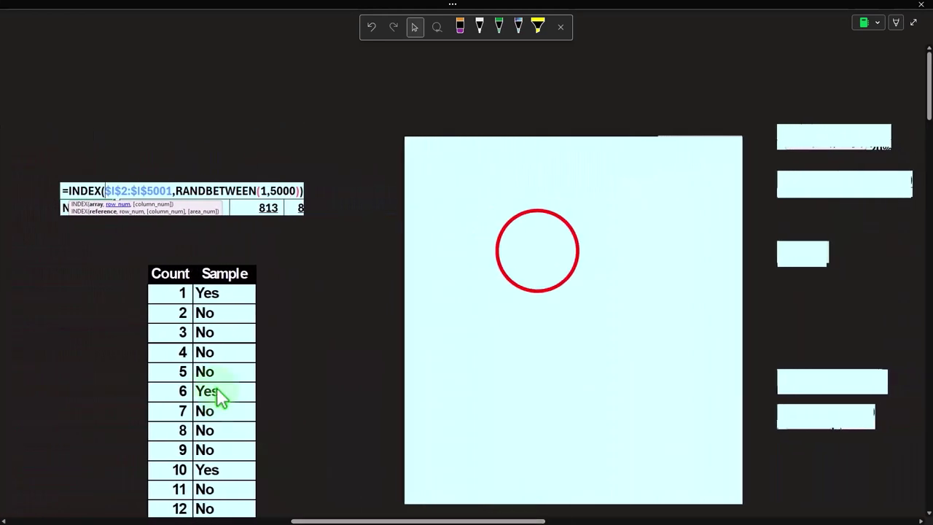
pyautogui.click(537, 252)
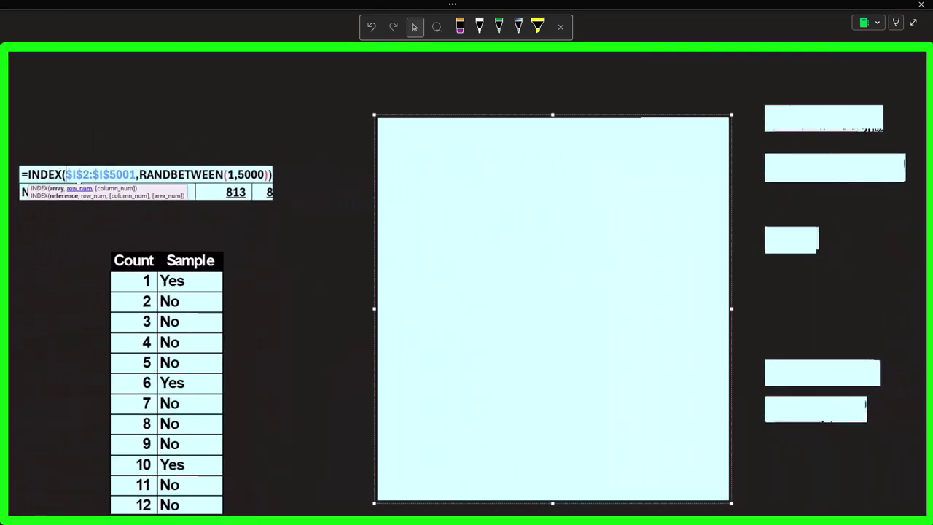
pyautogui.click(669, 232)
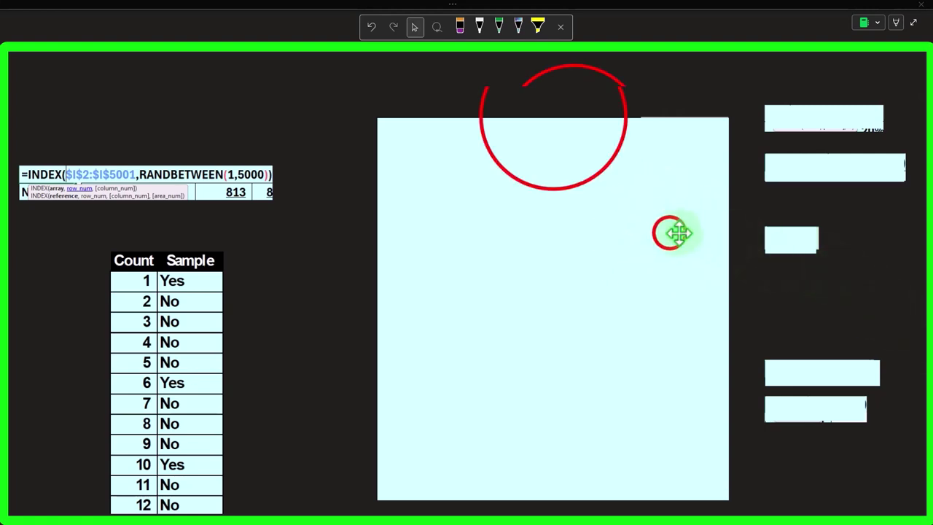
pyautogui.moveTo(553, 117); pyautogui.dragTo(557, 145)
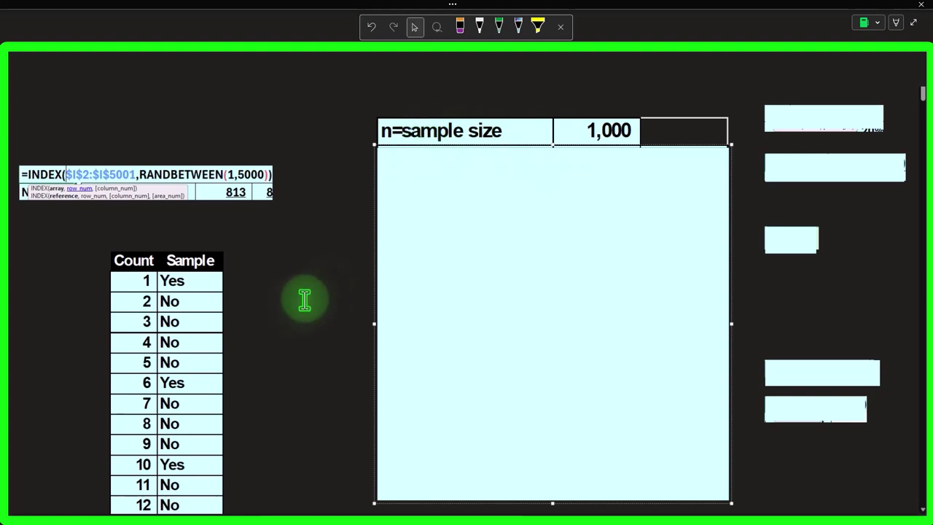
pyautogui.click(823, 120)
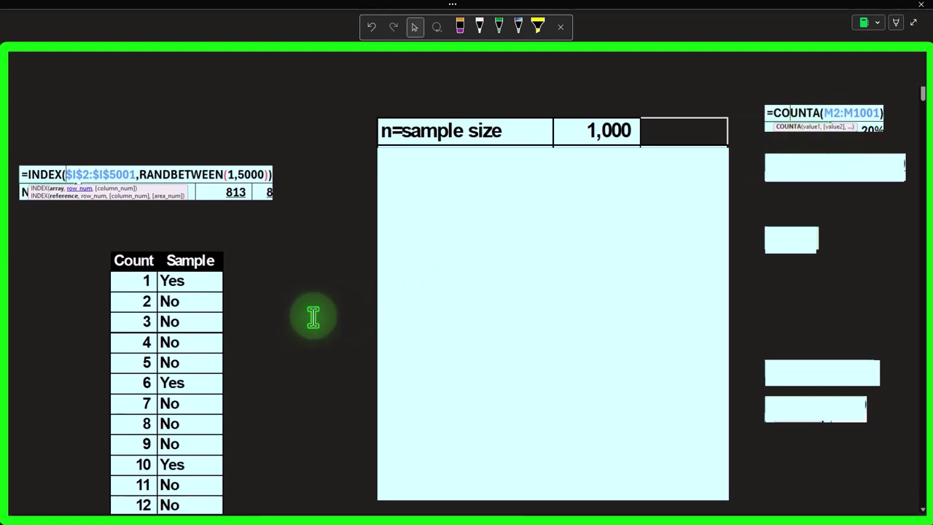
# Step: Reveal the P-Yes row (178, 17.80%), its COUNTIF formula, and the 1-P-No row (822, 82.20%)
pyautogui.click(580, 189)
pyautogui.click(543, 143)
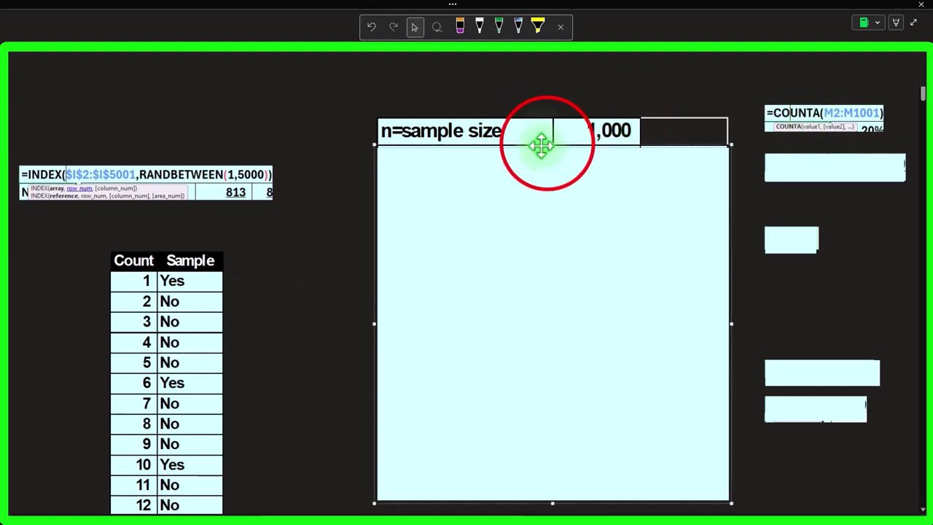
pyautogui.click(548, 165)
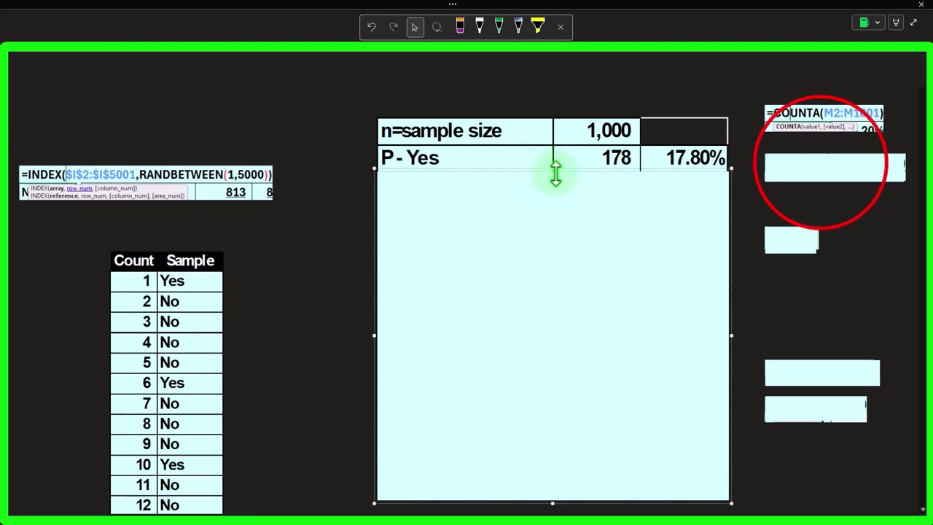
pyautogui.click(821, 169)
pyautogui.click(824, 172)
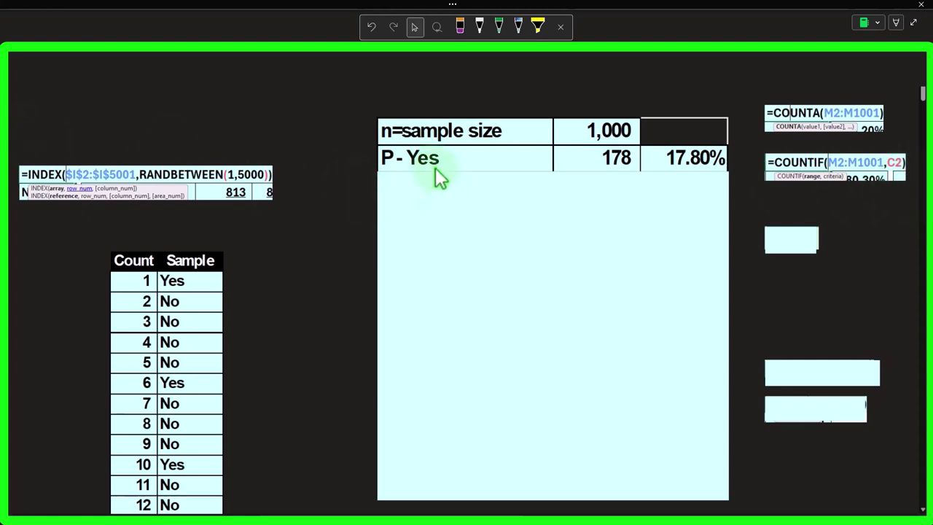
pyautogui.click(585, 196)
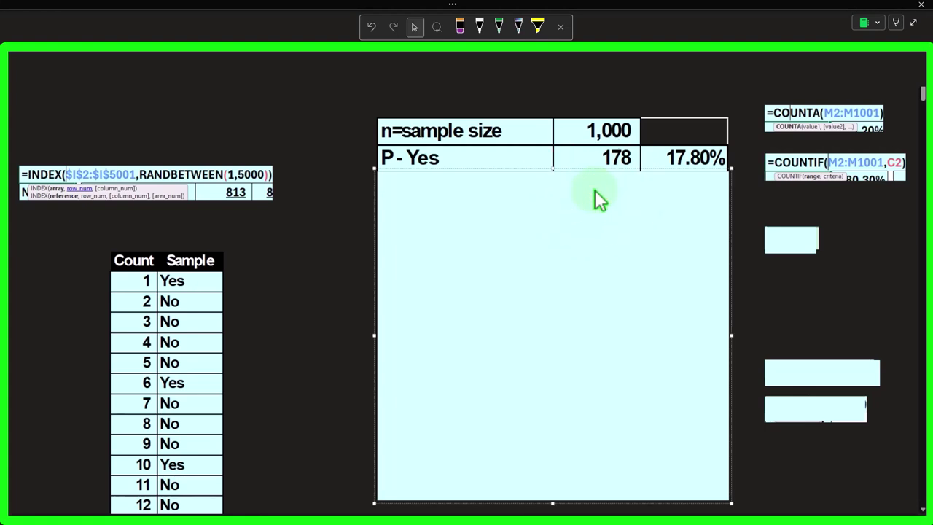
pyautogui.click(555, 170)
pyautogui.moveTo(556, 169); pyautogui.dragTo(552, 199)
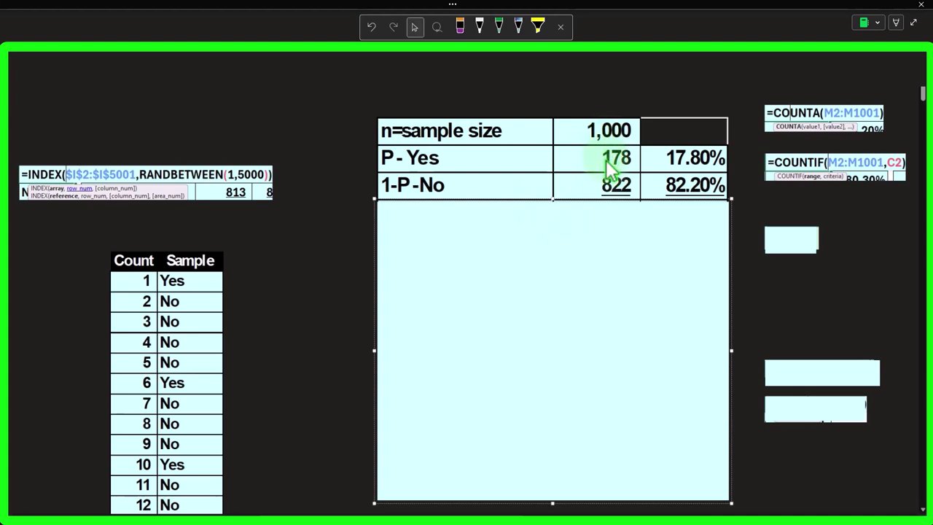
# Step: Compute the No count 1000 − 178 = 822 in Calculator, then leave the calculator
pyautogui.moveTo(662, 298); pyautogui.dragTo(624, 233)
pyautogui.click(558, 275)
pyautogui.write('100')
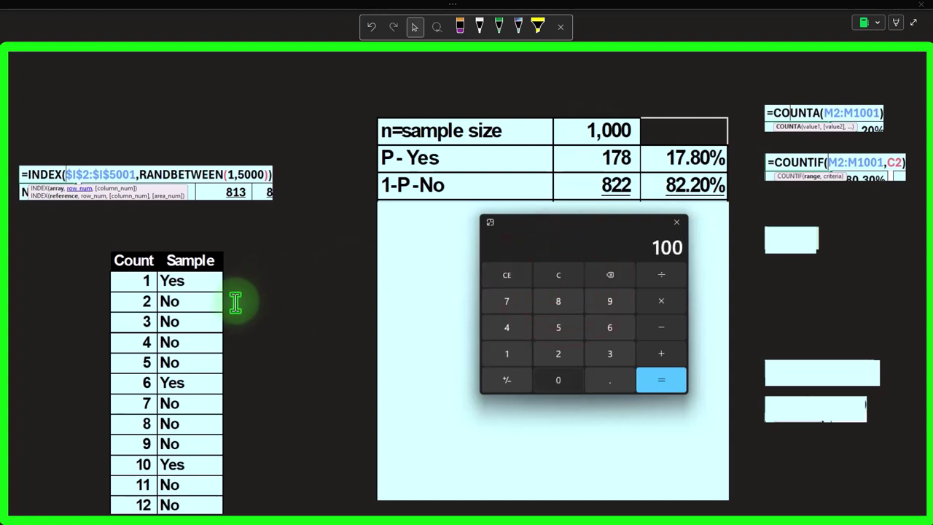
pyautogui.write('0-178')
pyautogui.press('Return')
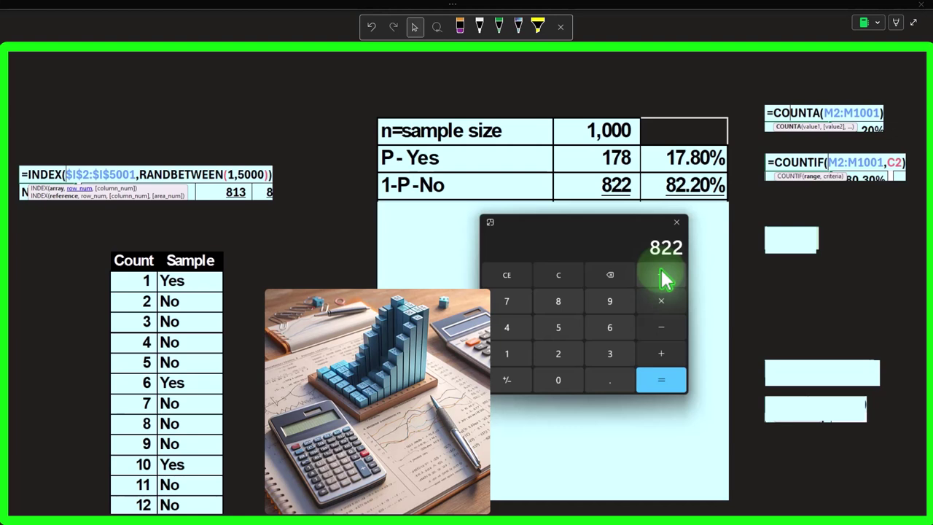
pyautogui.click(569, 222)
pyautogui.hotkey('alt', 'Tab')
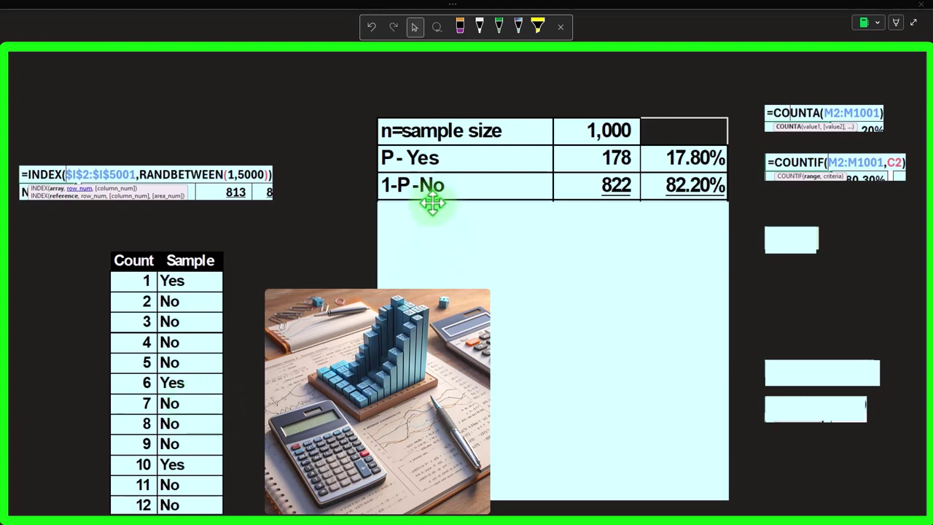
# Step: Drag the cover down to reveal the Total sample row of 1,000 (100.00%)
pyautogui.click(583, 222)
pyautogui.click(551, 200)
pyautogui.moveTo(550, 200); pyautogui.dragTo(554, 227)
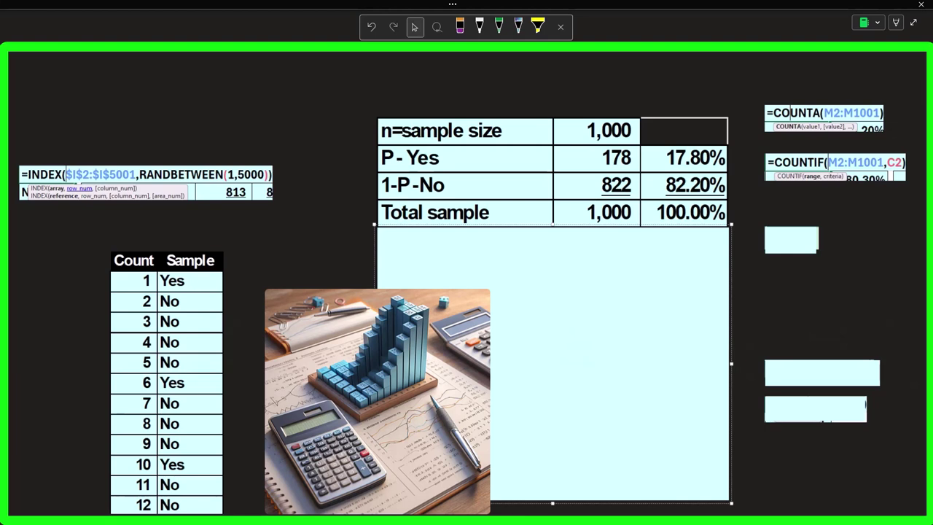
# Step: Check the proportions in Calculator: 178/1000 = 0.178 and 822/1000 = 0.822
pyautogui.press('Right')
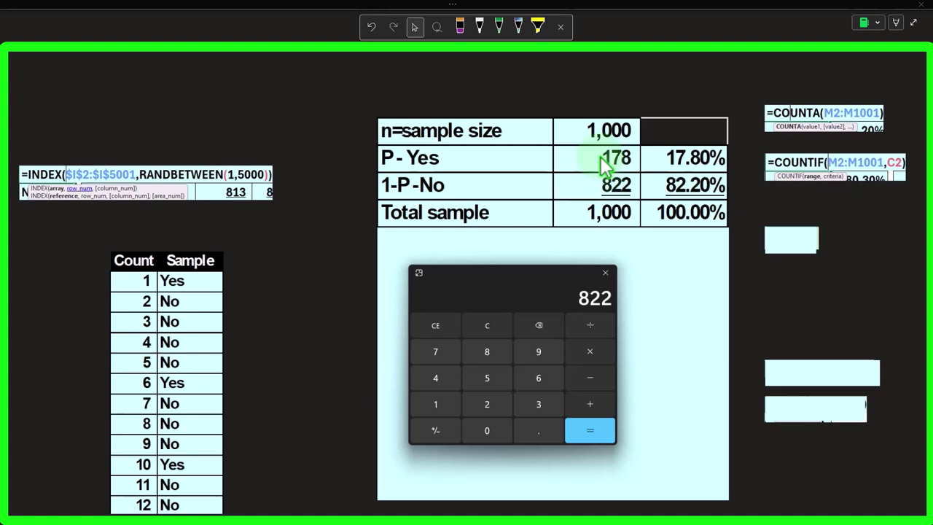
pyautogui.click(494, 326)
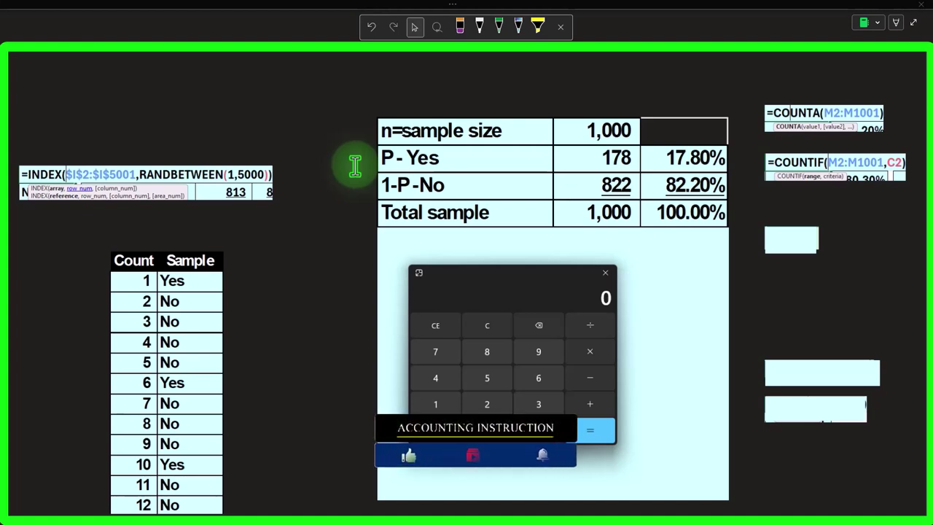
pyautogui.write('178/1000')
pyautogui.press('Return')
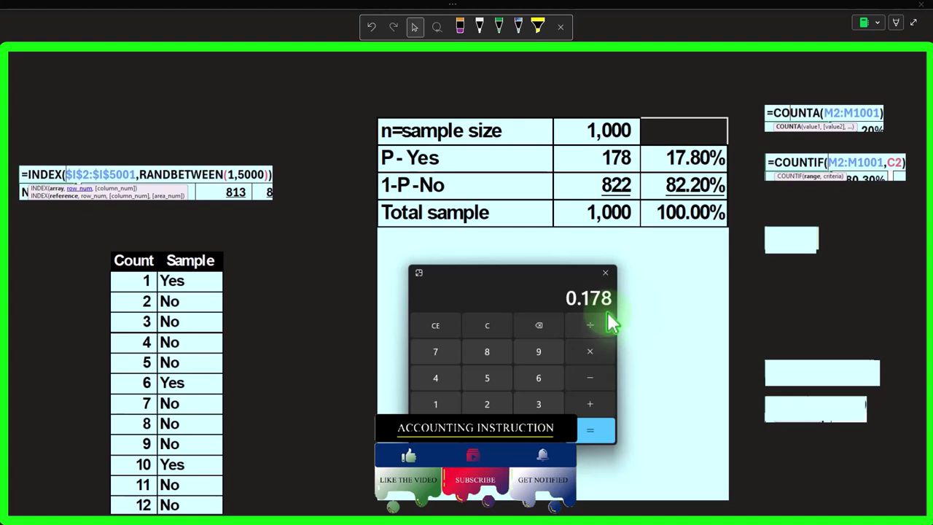
pyautogui.click(489, 326)
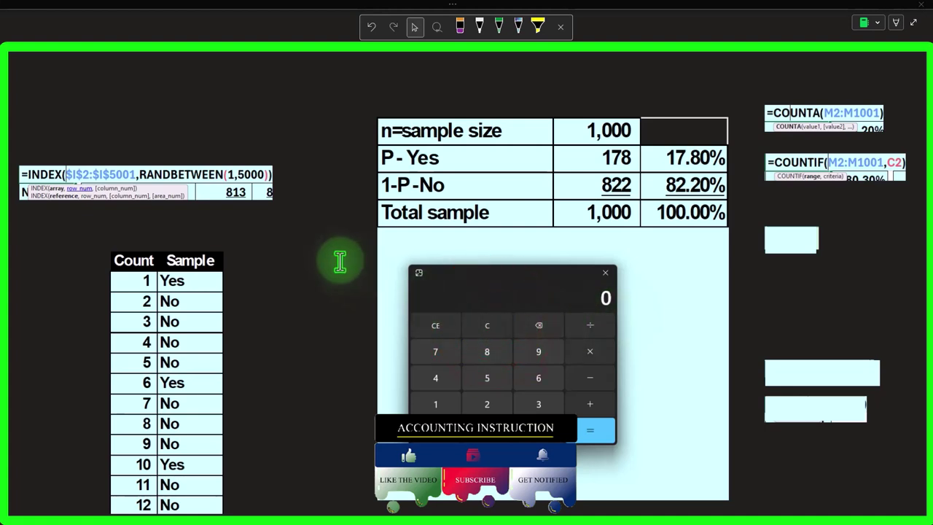
pyautogui.write('822/1000')
pyautogui.press('Return')
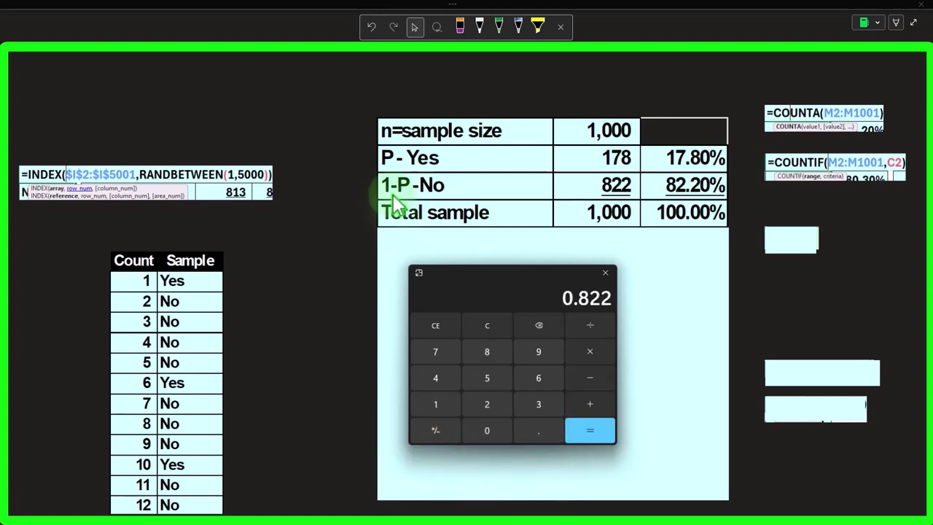
# Step: Verify 100 − 17.8 = 82.2, then reveal the n*p>5 row showing 178 and TRUE
pyautogui.click(502, 326)
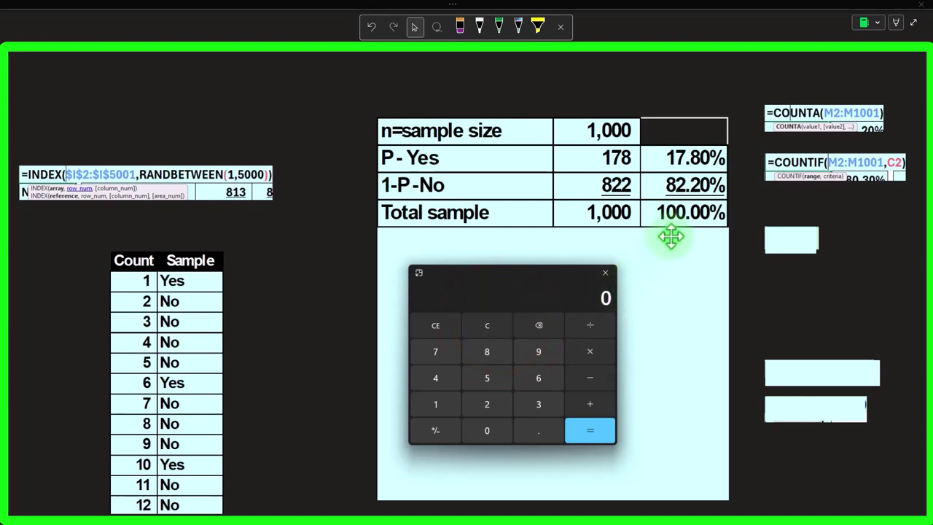
pyautogui.write('100')
pyautogui.write('17')
pyautogui.write('8')
pyautogui.press('BackSpace')
pyautogui.write('.8')
pyautogui.press('Return')
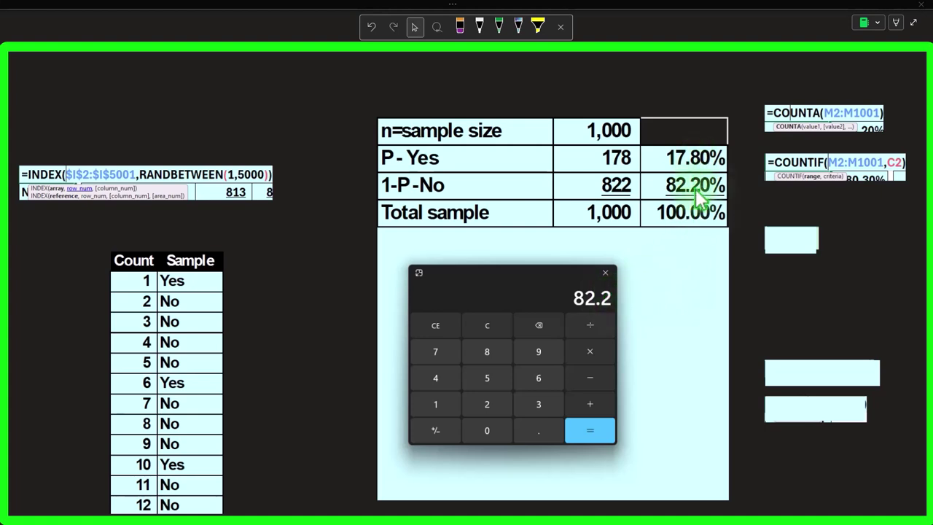
pyautogui.moveTo(511, 277); pyautogui.dragTo(932, 262)
pyautogui.moveTo(552, 228); pyautogui.dragTo(549, 255)
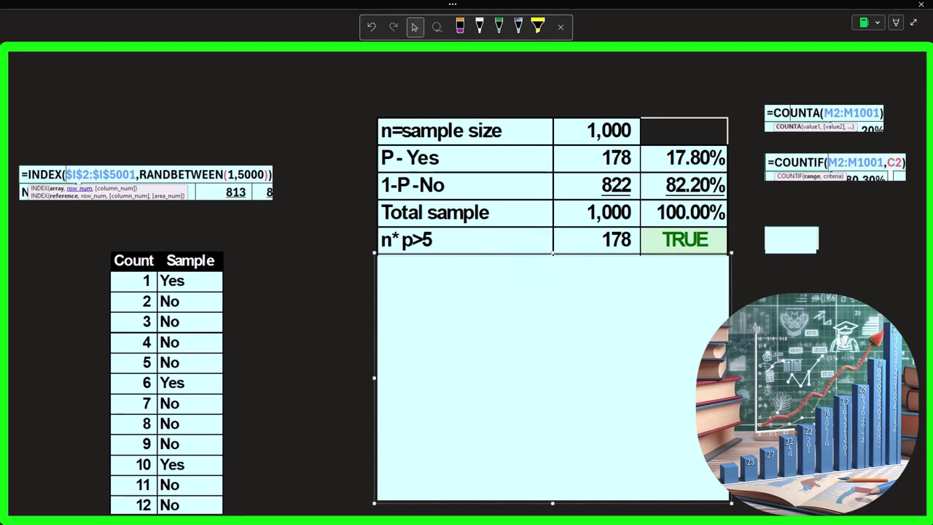
# Step: Confirm in Calculator that 1,000 × 0.178 = 178
pyautogui.moveTo(576, 518); pyautogui.dragTo(553, 328)
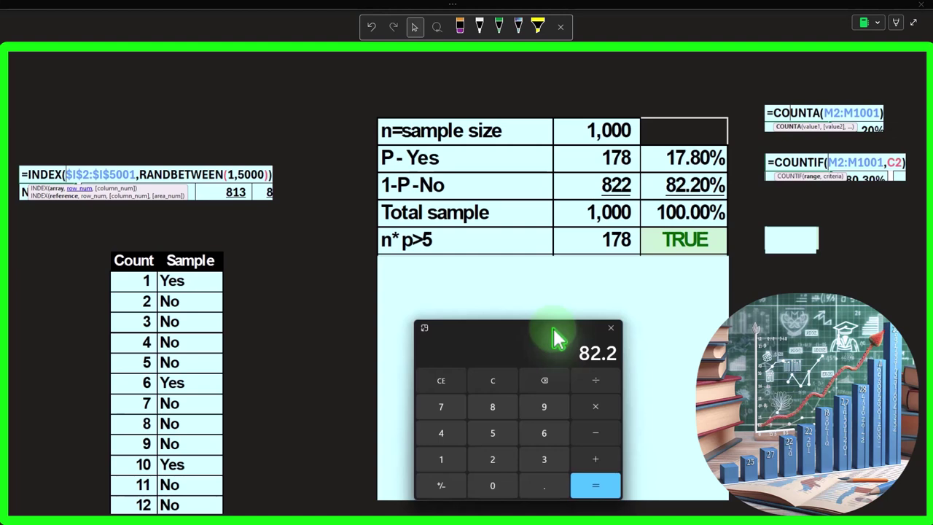
pyautogui.click(494, 376)
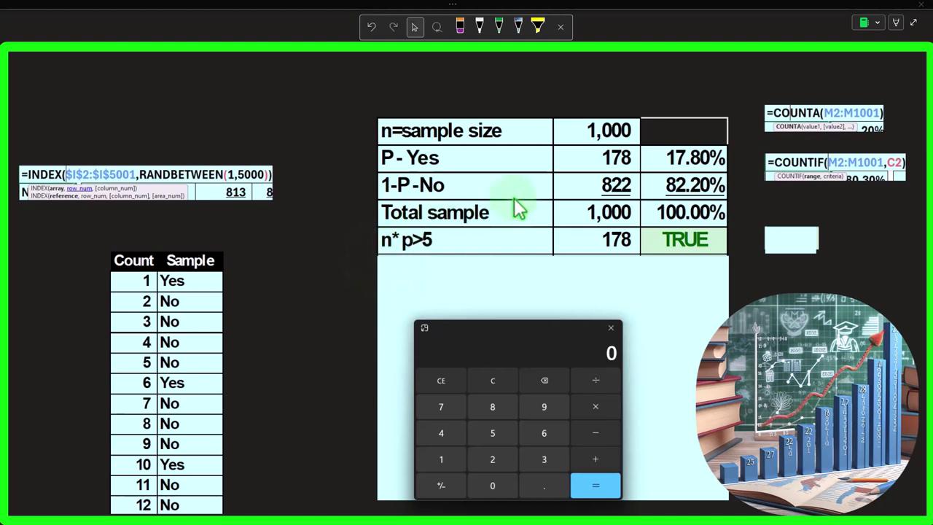
pyautogui.write('1000')
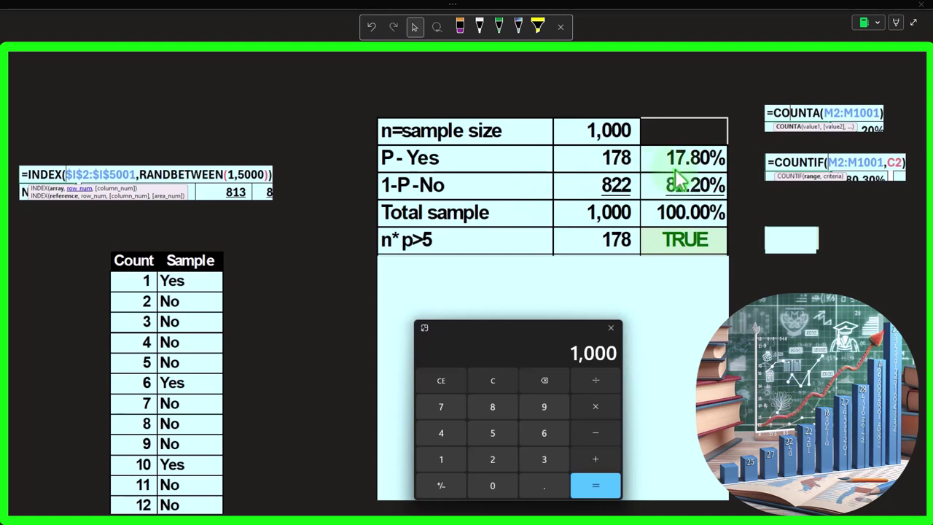
pyautogui.write('0.178')
pyautogui.press('Return')
# Step: Delete the small box beside the table to reveal the =P5>5 formula
pyautogui.click(671, 272)
pyautogui.click(791, 241)
pyautogui.press('Delete')
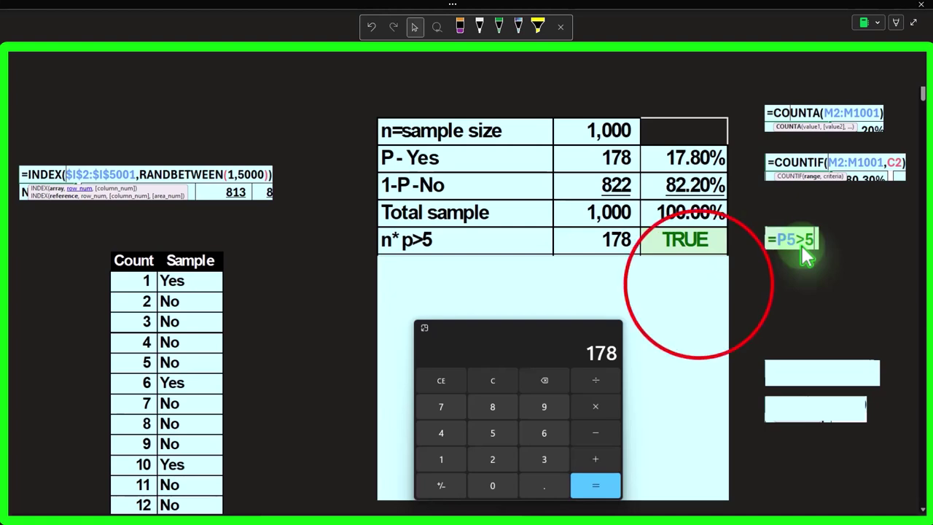
pyautogui.click(697, 286)
# Step: Show the n*(1-p)>5 row (822, TRUE), check 1,000 × 0.822 = 822, and move Calculator off-screen
pyautogui.moveTo(552, 255); pyautogui.dragTo(553, 276)
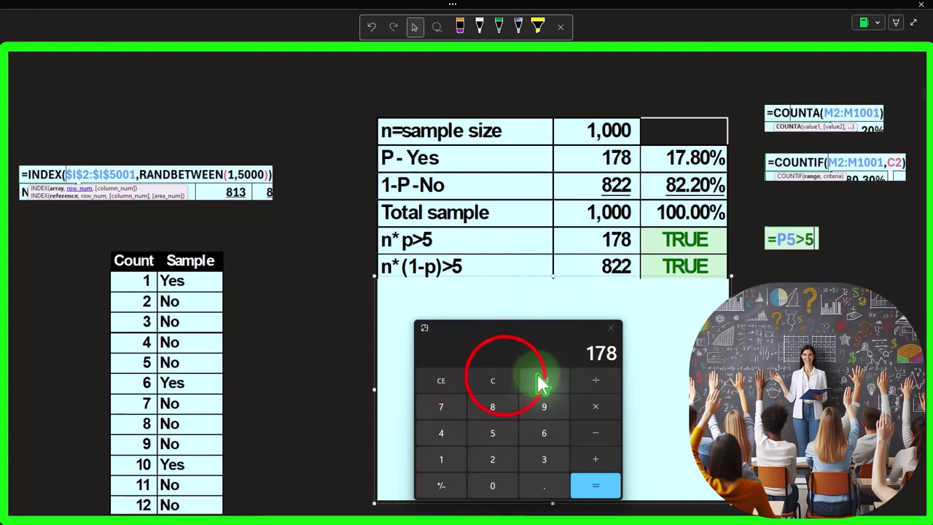
pyautogui.click(506, 378)
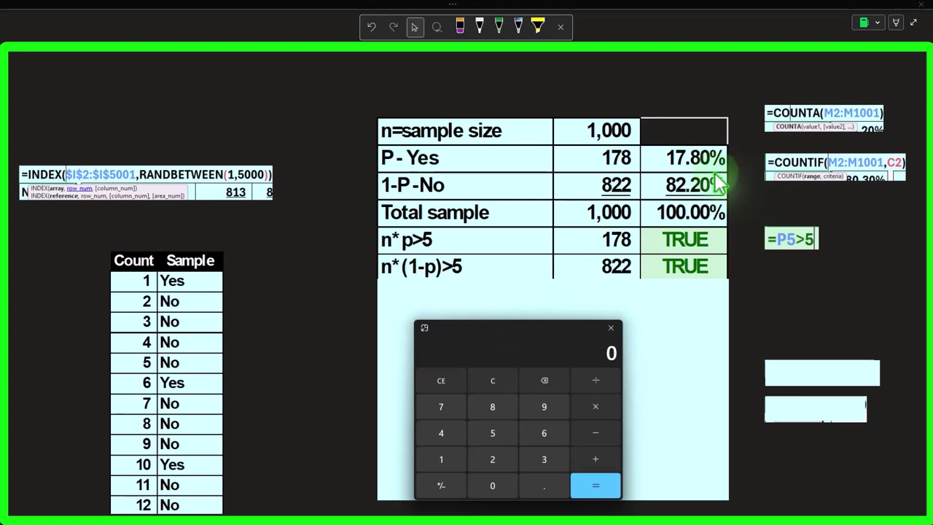
pyautogui.click(494, 382)
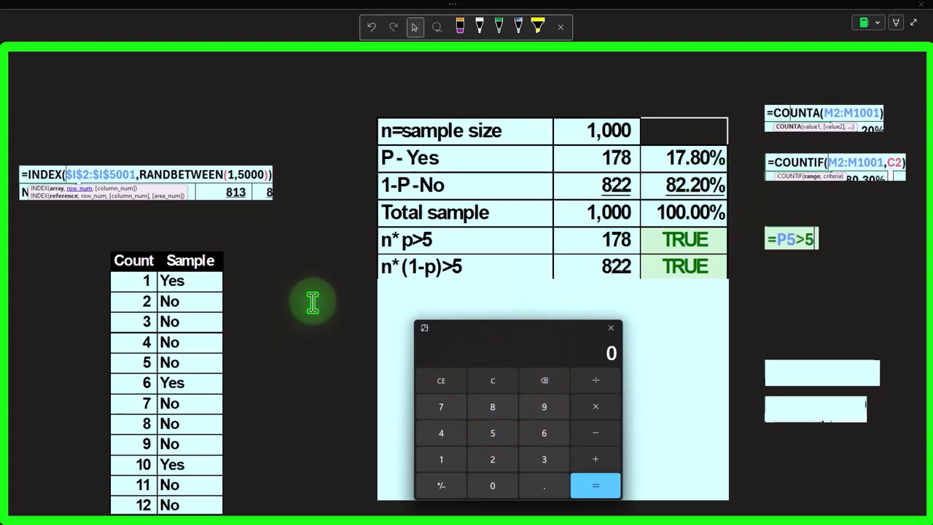
pyautogui.write('1000')
pyautogui.write('0.822')
pyautogui.press('Return')
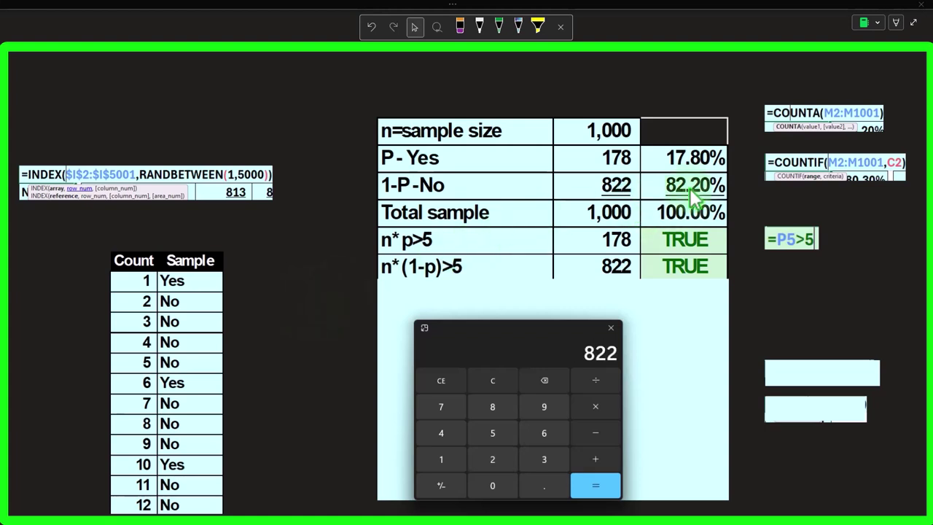
pyautogui.moveTo(521, 334); pyautogui.dragTo(932, 343)
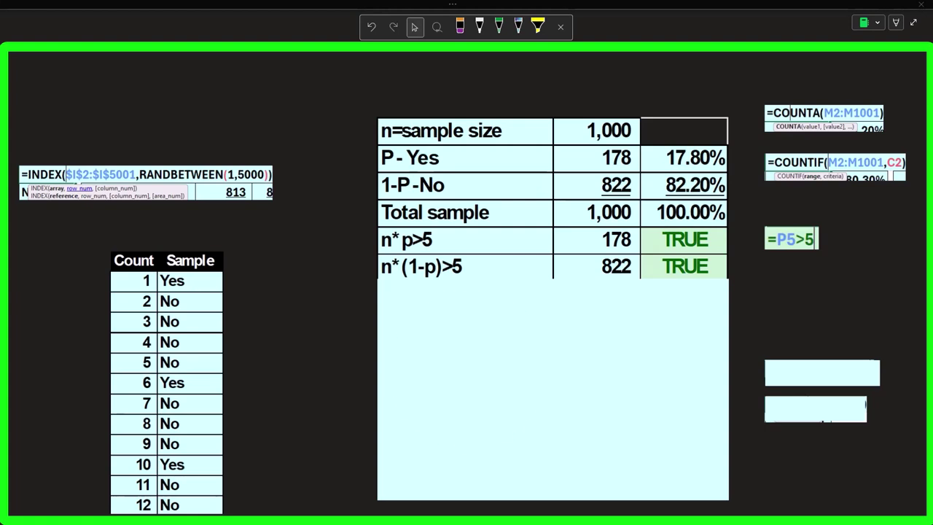
# Step: Reveal the Confidence interval 95% row and scroll to the bell-curve chart spanning 0.1296–0.2177
pyautogui.moveTo(556, 279); pyautogui.dragTo(558, 307)
pyautogui.click(559, 307)
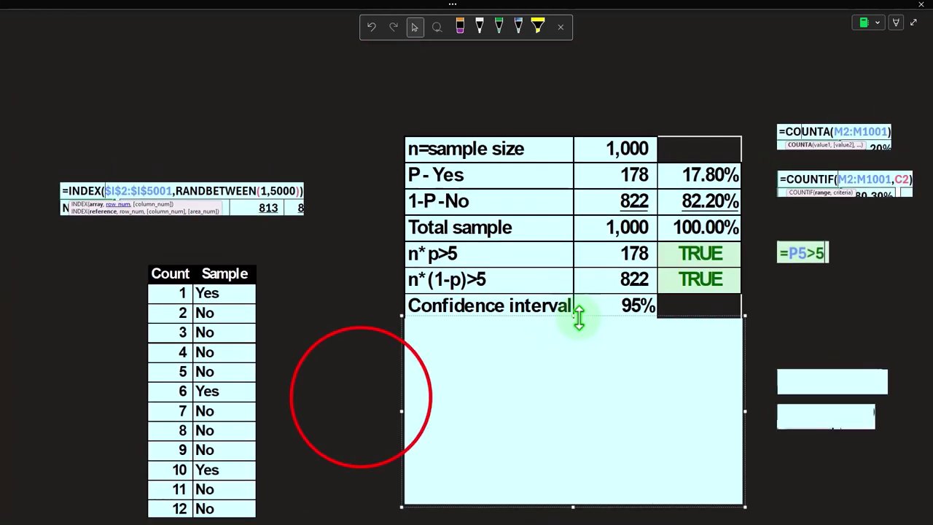
pyautogui.moveTo(364, 519); pyautogui.dragTo(713, 514)
pyautogui.scroll(-3, 642, 419)
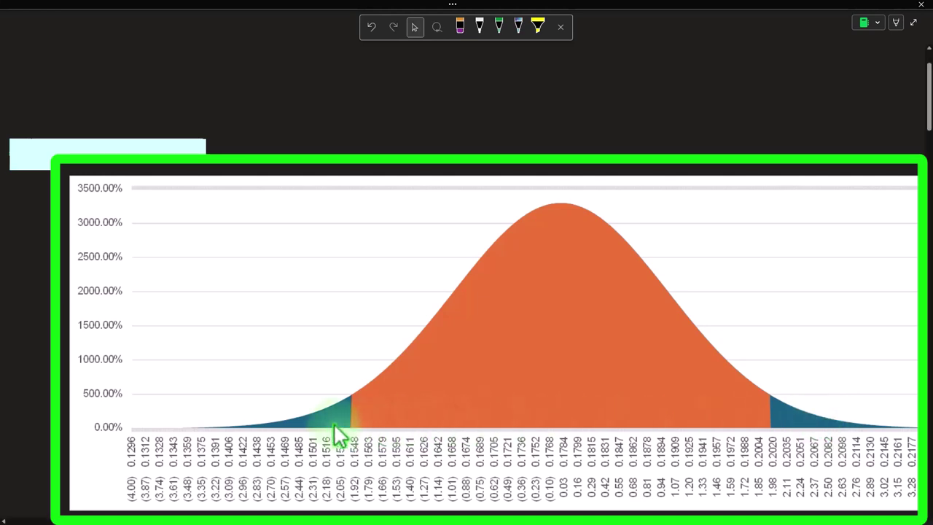
pyautogui.moveTo(767, 512); pyautogui.dragTo(628, 513)
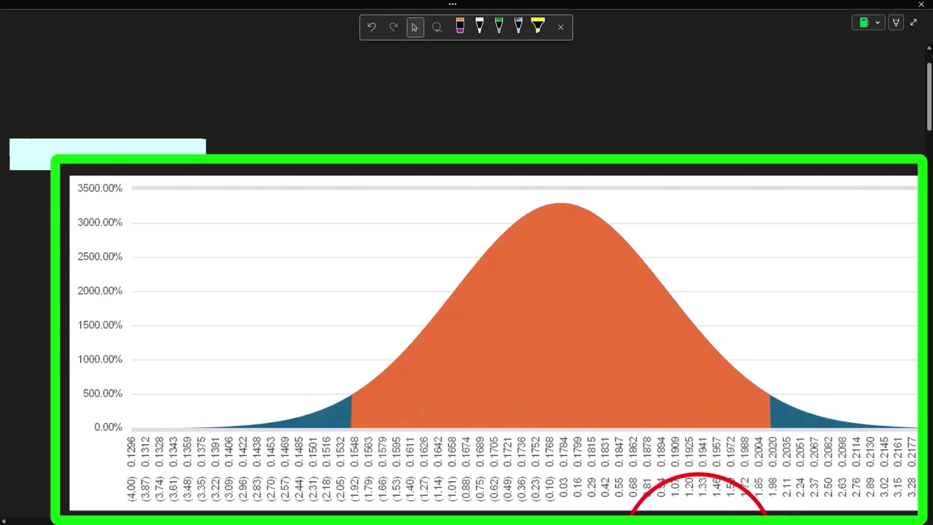
pyautogui.hscroll(-5, 466, 292)
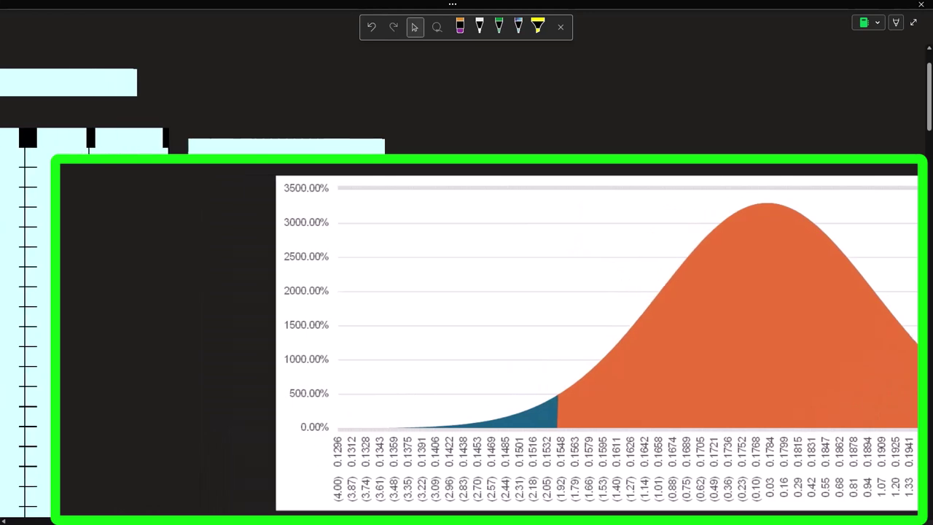
pyautogui.hscroll(-10, 466, 292)
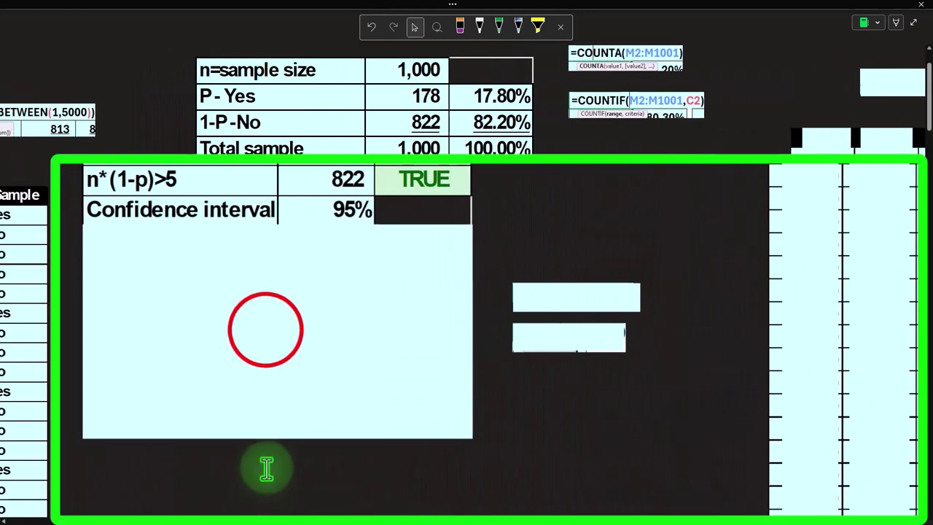
pyautogui.click(264, 328)
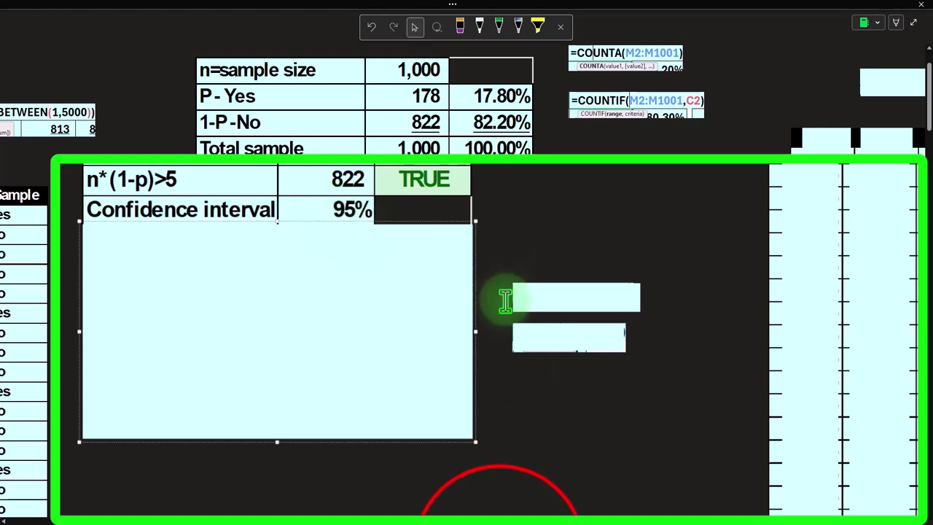
pyautogui.hscroll(10, 500, 510)
pyautogui.hscroll(8, 440, 419)
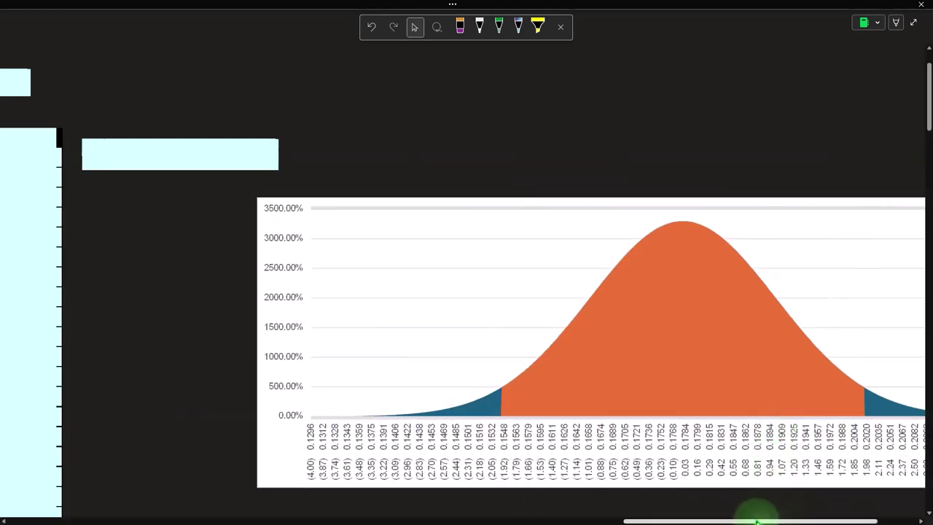
pyautogui.moveTo(756, 522); pyautogui.dragTo(484, 522)
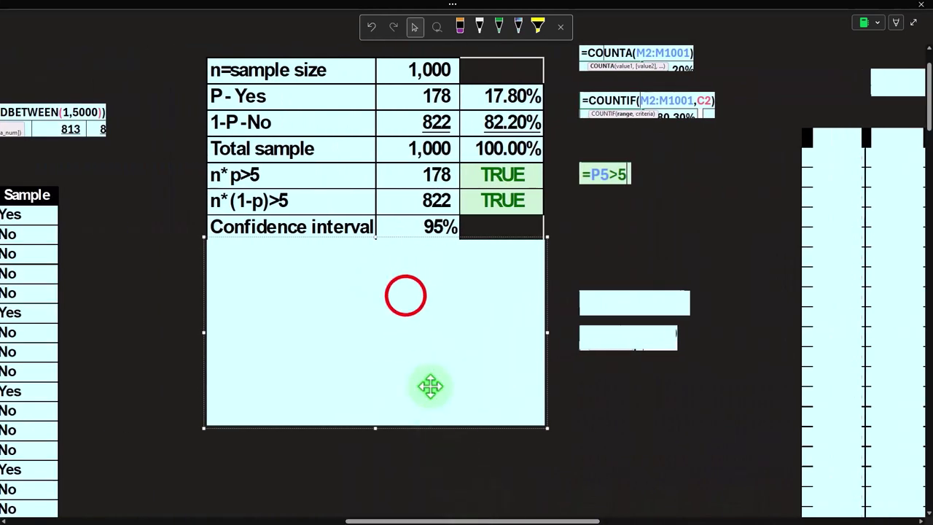
# Step: Drag the cover down to uncover the a-significance level 5% row
pyautogui.moveTo(376, 237); pyautogui.dragTo(369, 268)
pyautogui.moveTo(337, 302); pyautogui.dragTo(337, 303)
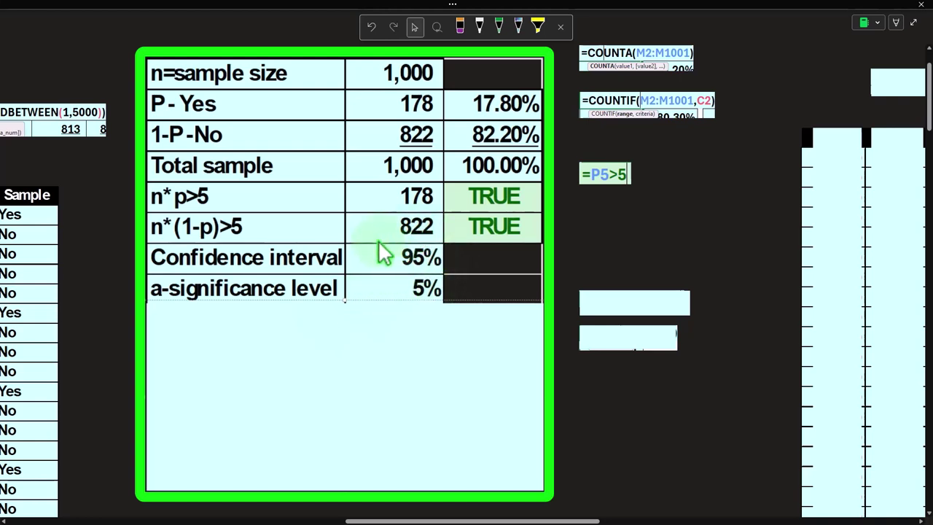
pyautogui.moveTo(377, 302); pyautogui.dragTo(381, 271)
pyautogui.moveTo(494, 518)
pyautogui.mouseDown()
pyautogui.moveTo(780, 519)
pyautogui.moveTo(481, 519)
pyautogui.mouseUp()
# Step: Uncover the a/2 2.5% and z upper 1.96 rows and select the z formula's cover box
pyautogui.click(477, 365)
pyautogui.moveTo(431, 264); pyautogui.dragTo(431, 292)
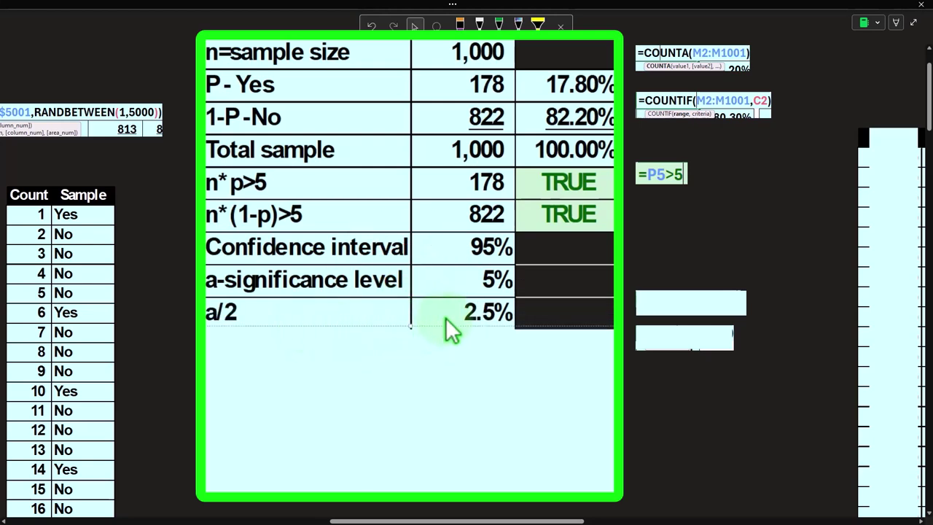
pyautogui.moveTo(447, 319)
pyautogui.mouseDown()
pyautogui.moveTo(435, 358)
pyautogui.moveTo(414, 328)
pyautogui.moveTo(433, 296)
pyautogui.moveTo(433, 324)
pyautogui.mouseUp()
pyautogui.click(683, 302)
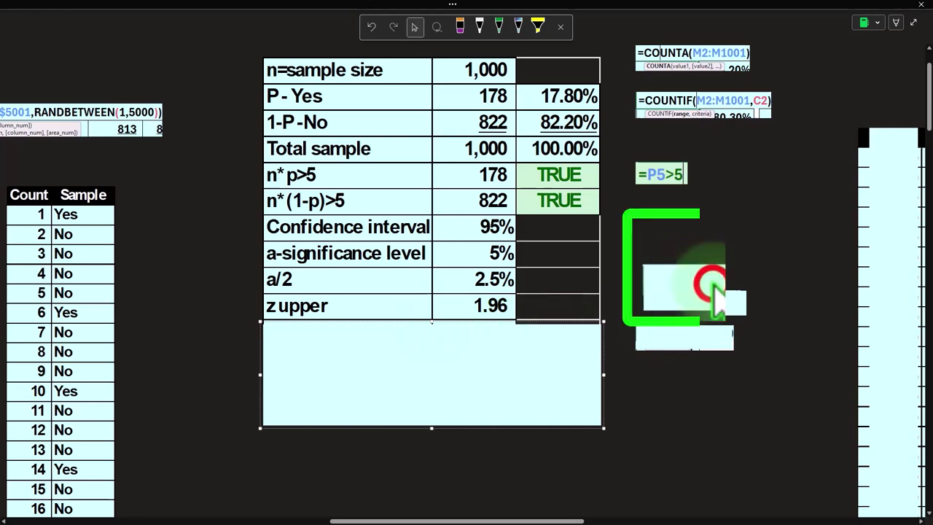
# Step: Delete the cover to show =NORM.S.INV(1-P9) and scroll to the full normal-curve chart
pyautogui.press('Delete')
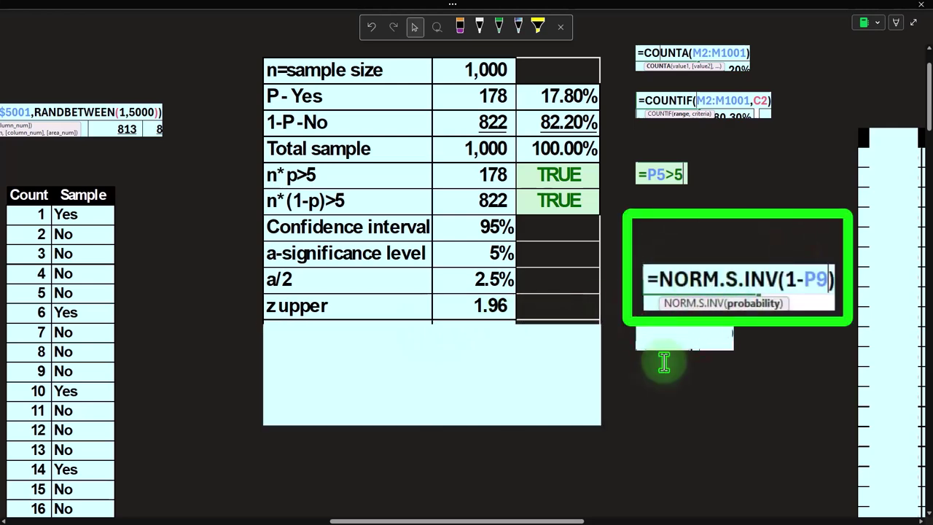
pyautogui.moveTo(483, 521); pyautogui.dragTo(839, 520)
pyautogui.click(717, 392)
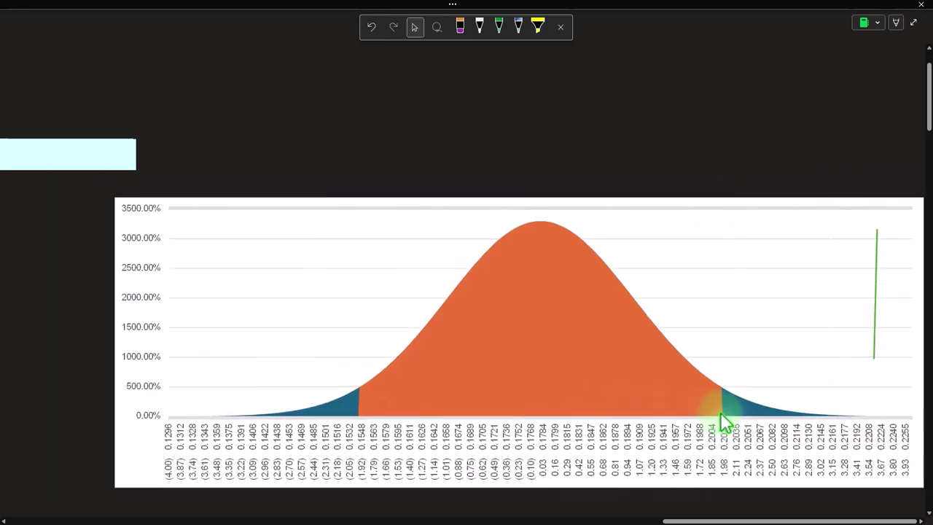
# Step: Scroll left from the chart to the statistics table and select the z upper 1.96 cell
pyautogui.click(700, 520)
pyautogui.moveTo(700, 517); pyautogui.dragTo(384, 500)
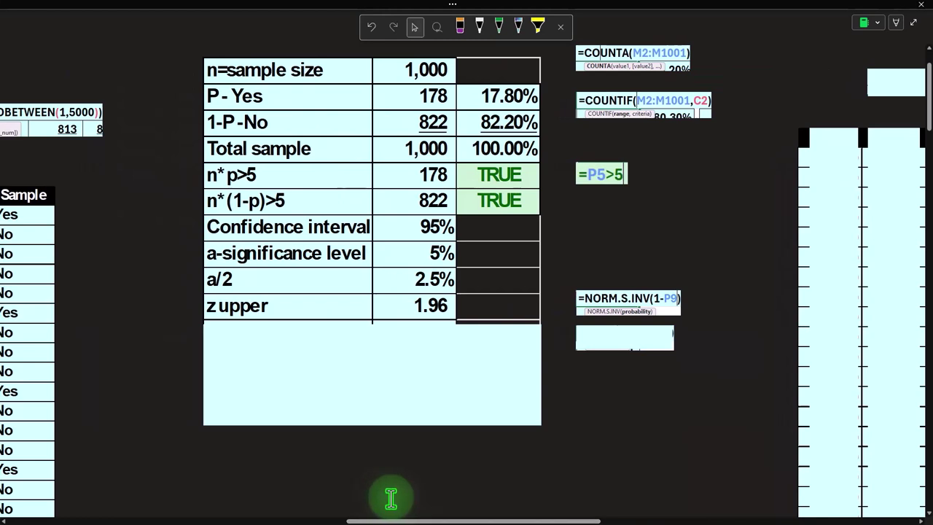
pyautogui.click(373, 342)
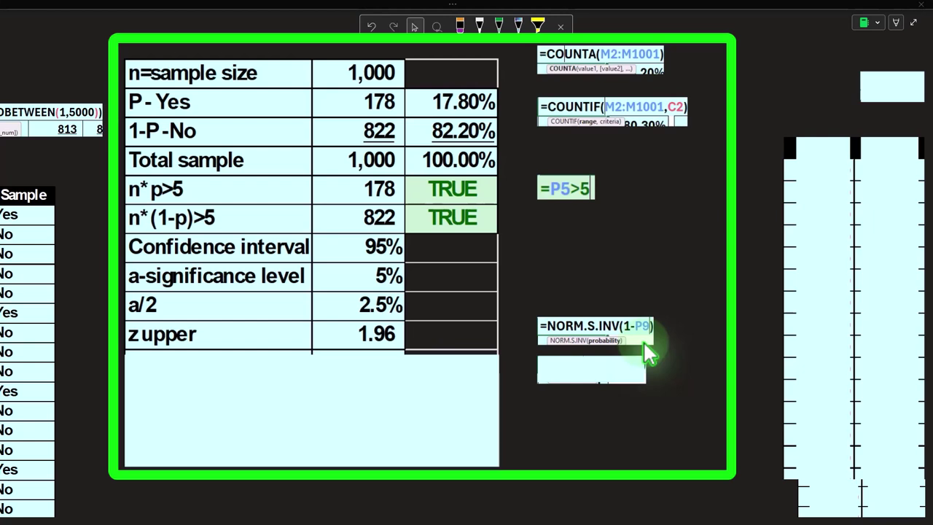
# Step: Drag the cover box down to expose the Standard error row reading 0.012096 below z upper
pyautogui.click(347, 390)
pyautogui.moveTo(312, 353); pyautogui.dragTo(309, 377)
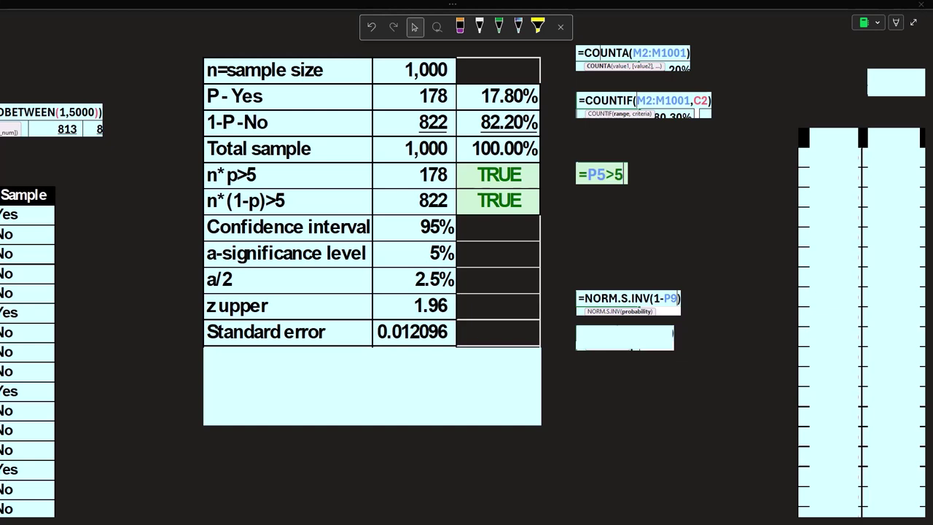
pyautogui.click(693, 440)
pyautogui.click(579, 514)
pyautogui.moveTo(578, 514); pyautogui.dragTo(854, 512)
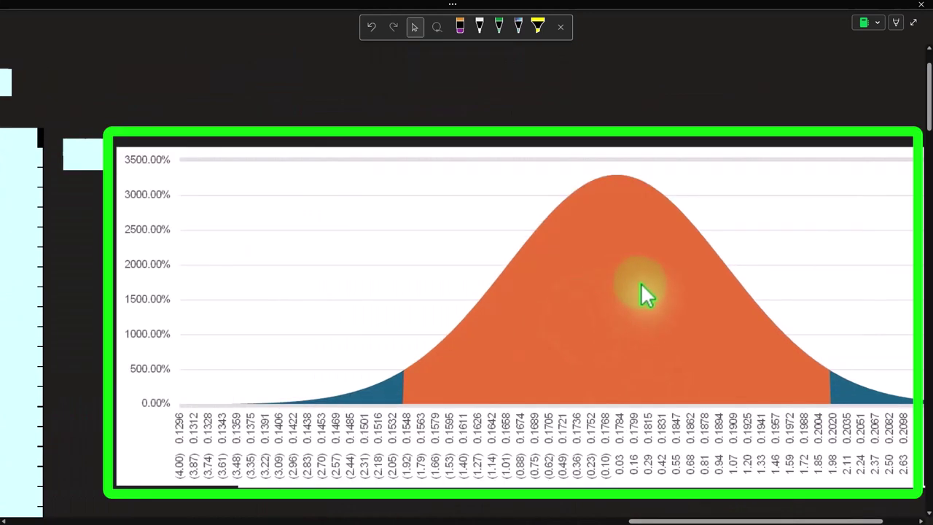
pyautogui.moveTo(704, 515); pyautogui.dragTo(208, 513)
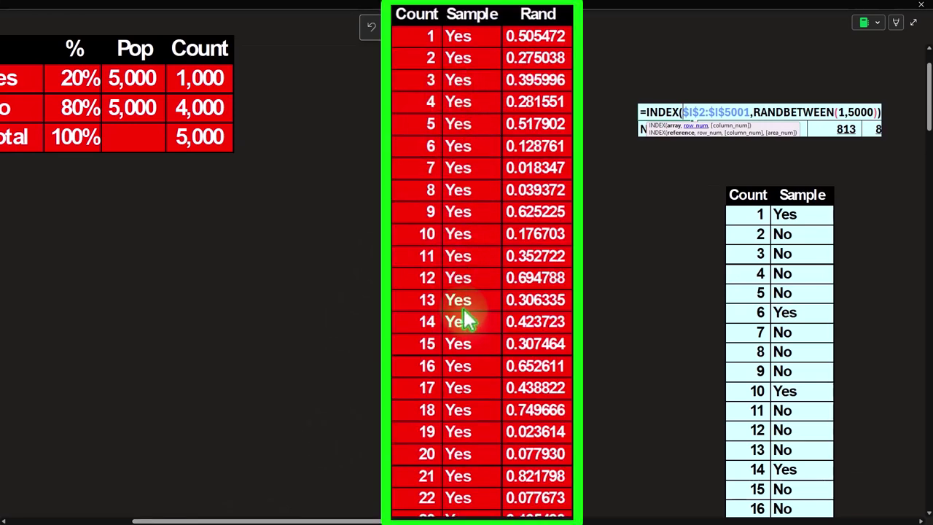
pyautogui.moveTo(343, 513); pyautogui.dragTo(474, 519)
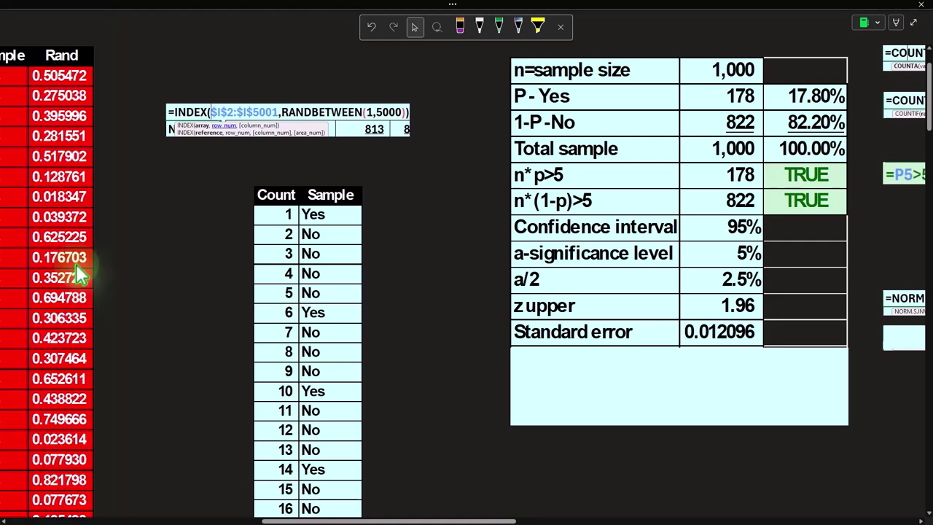
# Step: Scroll the page left to the title, proportion formula and survey question
pyautogui.click(403, 487)
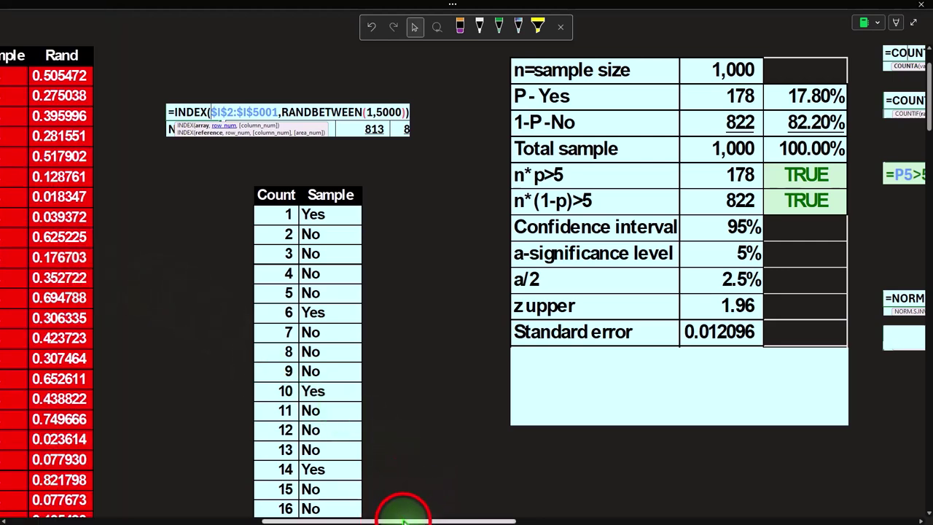
pyautogui.moveTo(403, 520); pyautogui.dragTo(456, 521)
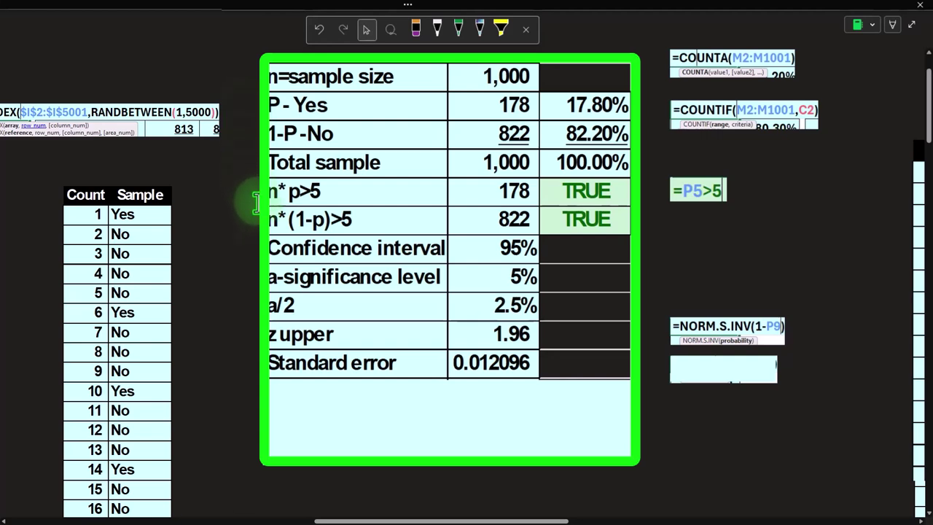
pyautogui.click(503, 499)
pyautogui.moveTo(502, 522); pyautogui.dragTo(514, 522)
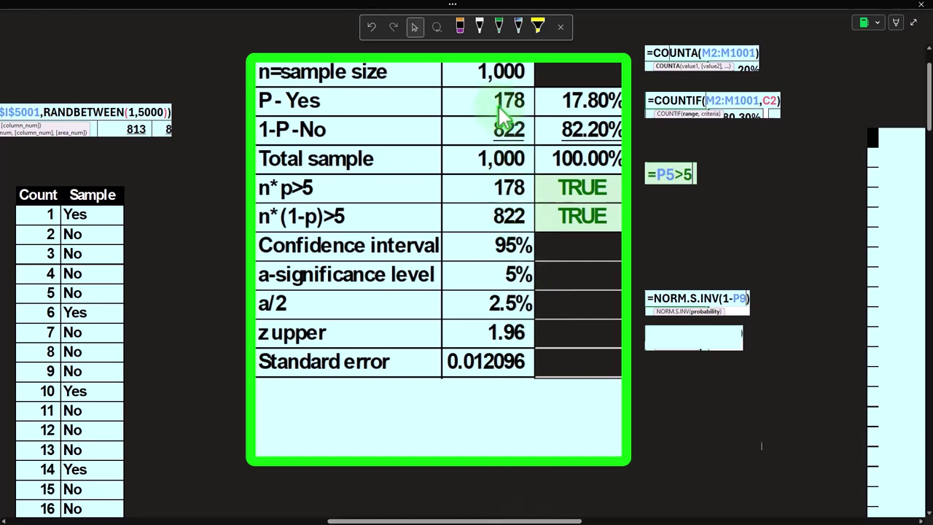
pyautogui.click(522, 481)
pyautogui.moveTo(525, 519); pyautogui.dragTo(157, 514)
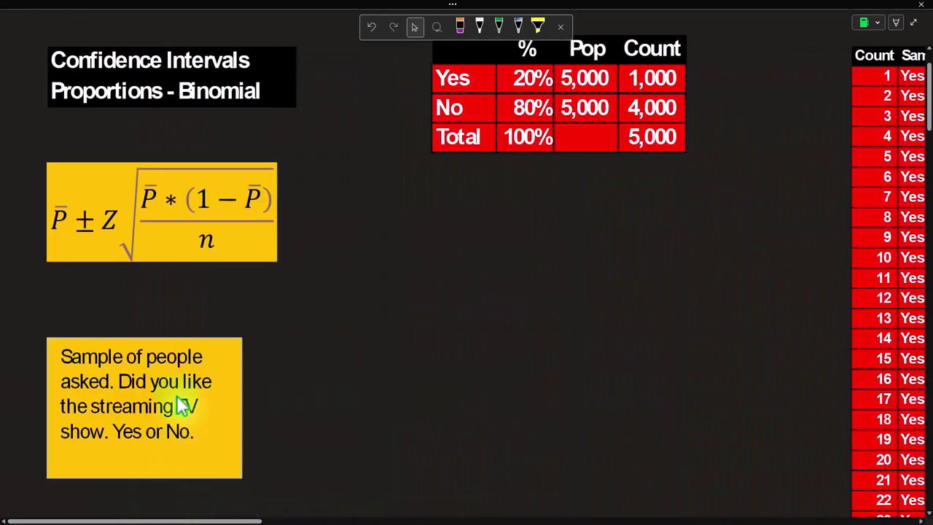
# Step: Show and then hide the classroom illustration beside the proportion formula
pyautogui.click(147, 226)
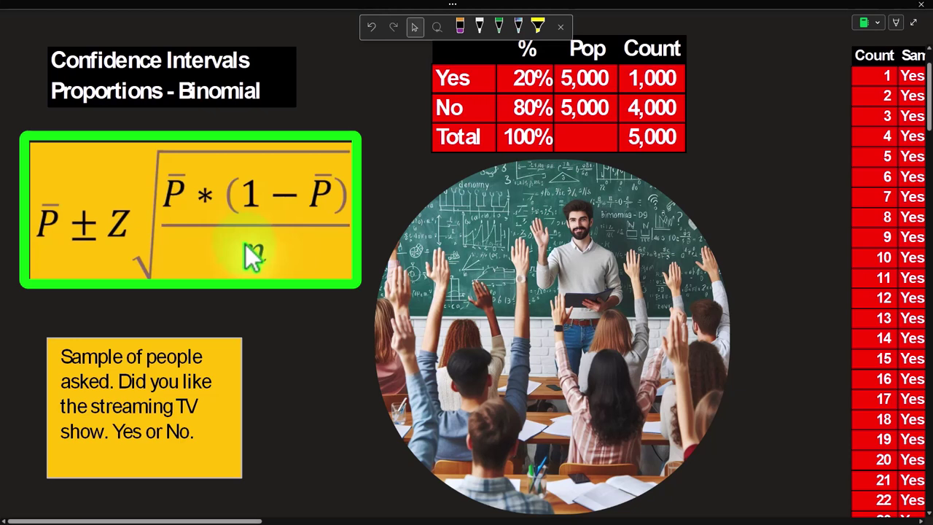
pyautogui.click(204, 246)
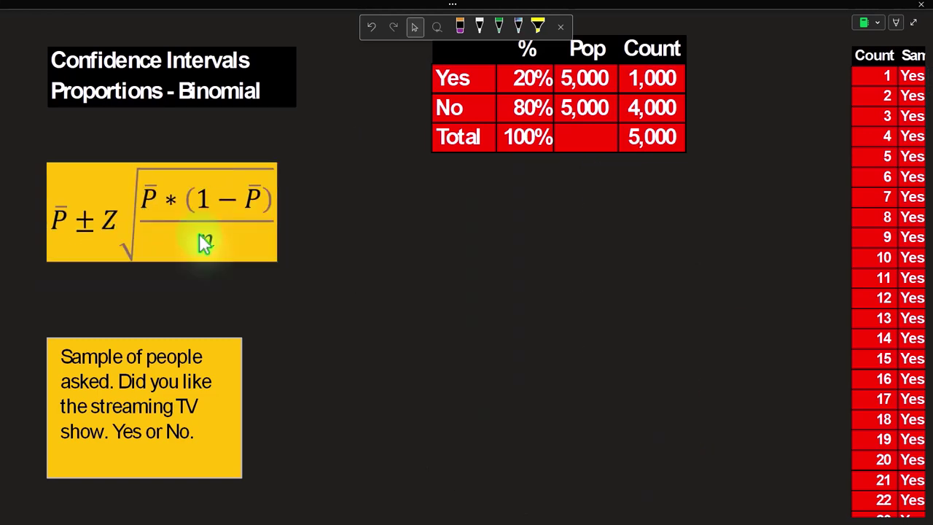
pyautogui.moveTo(217, 517); pyautogui.dragTo(572, 521)
# Step: Uncover the =SQRT(Q2*Q3/P1) formula and the Margin of error row showing 0.023708
pyautogui.scroll(-1, 517, 350)
pyautogui.click(538, 260)
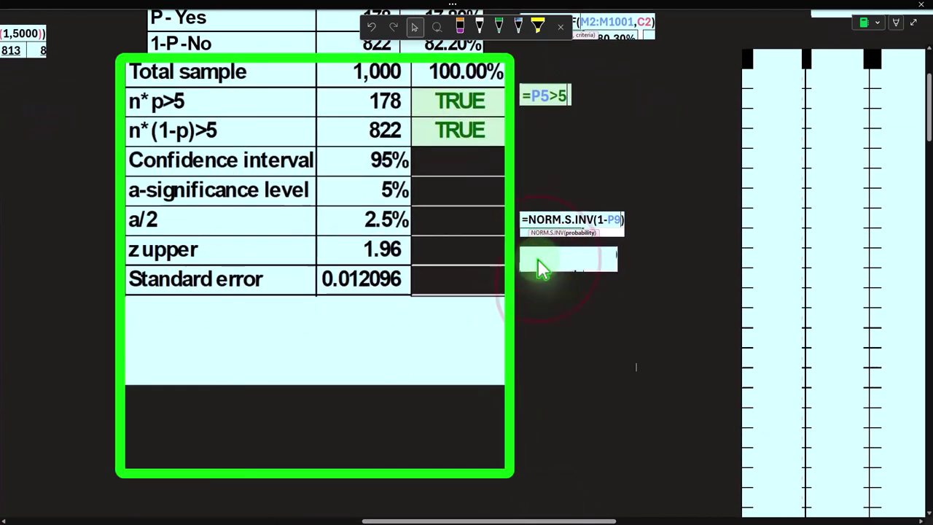
pyautogui.scroll(1, 542, 265)
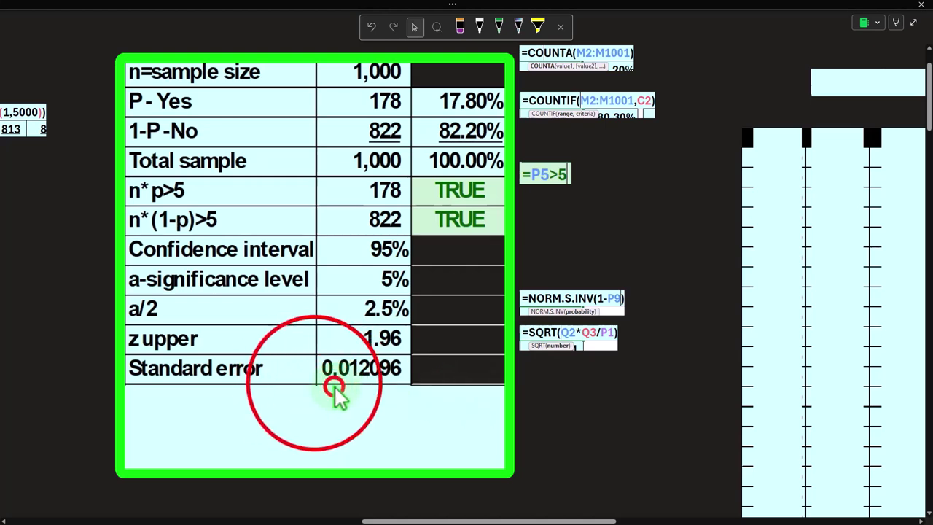
pyautogui.moveTo(323, 384); pyautogui.dragTo(316, 413)
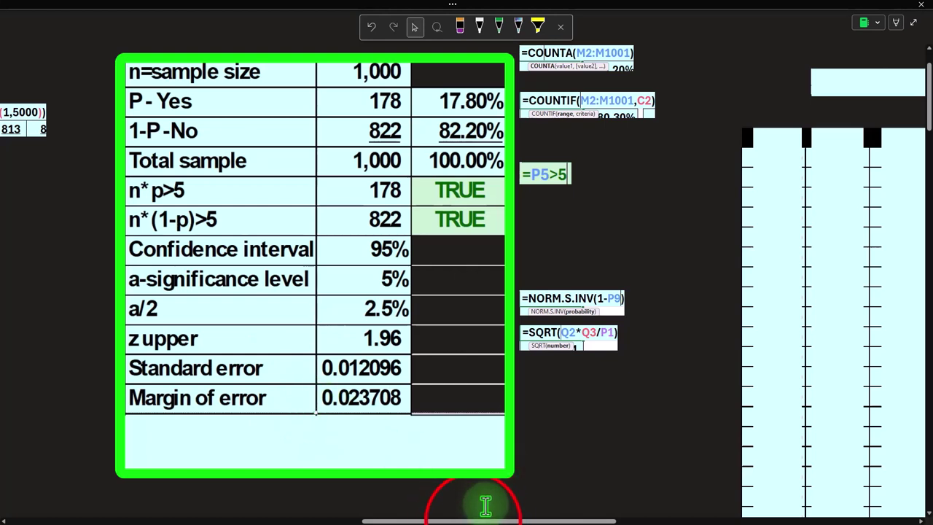
# Step: Scroll to the chart and back, then move Calculator beside the statistics table
pyautogui.moveTo(472, 519); pyautogui.dragTo(767, 519)
pyautogui.click(503, 410)
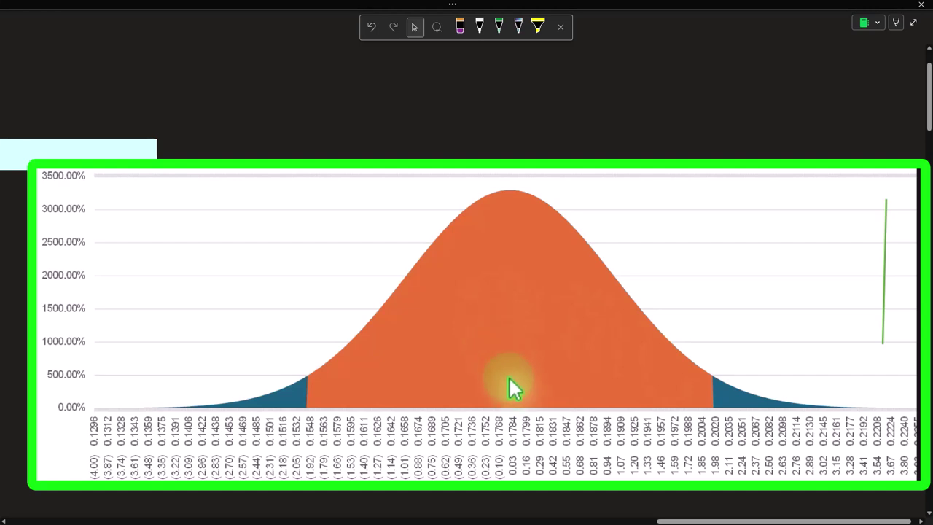
pyautogui.click(665, 499)
pyautogui.moveTo(666, 500); pyautogui.dragTo(431, 515)
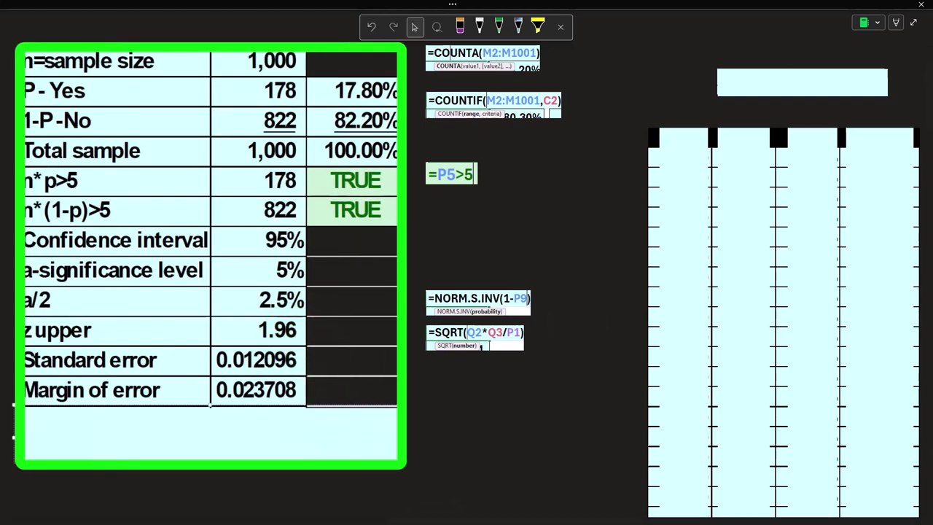
pyautogui.moveTo(848, 400); pyautogui.dragTo(549, 365)
# Step: Verify 0.012096 × 1.96 = 0.02370816 in Calculator, then clear it and enter 0.178
pyautogui.click(510, 402)
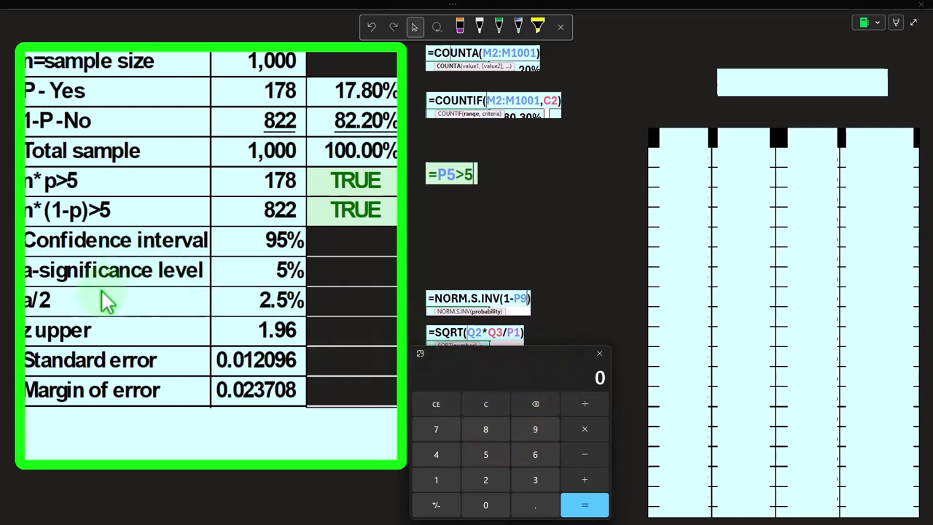
pyautogui.click(486, 405)
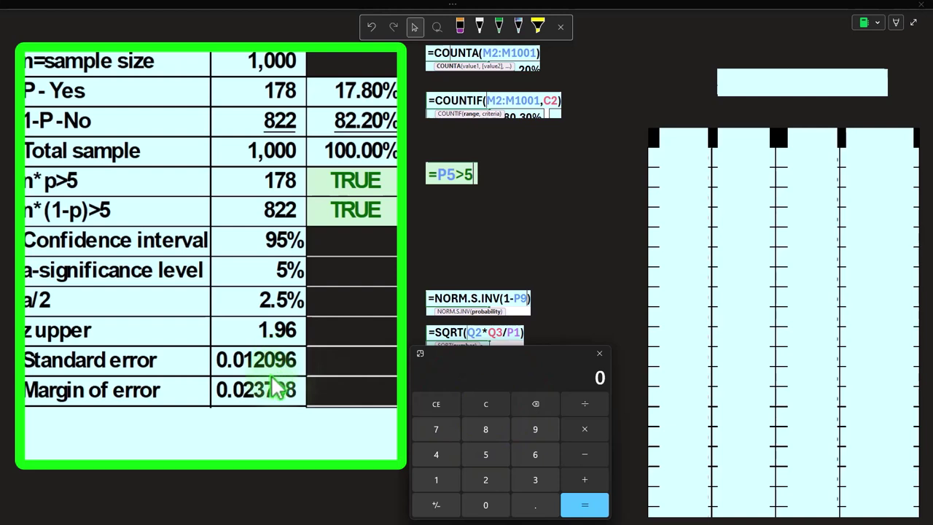
pyautogui.write('0.012096')
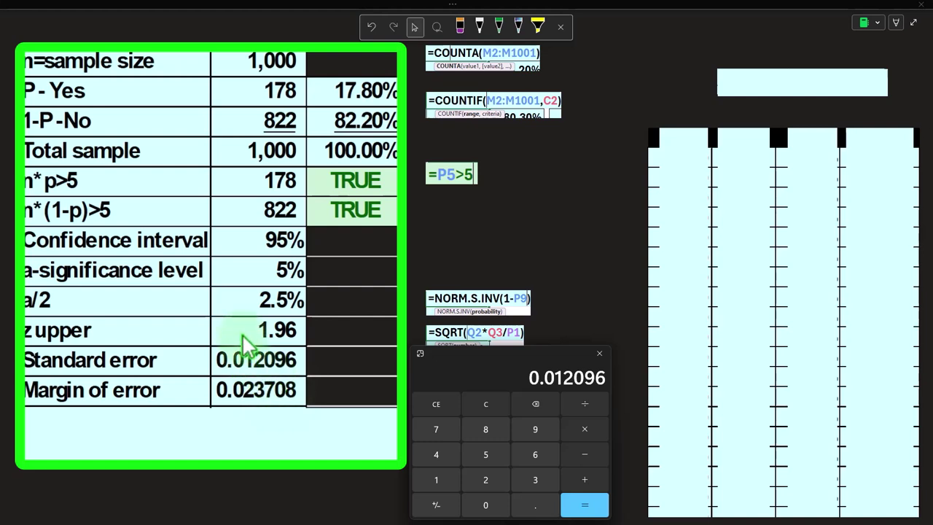
pyautogui.write('*1.96')
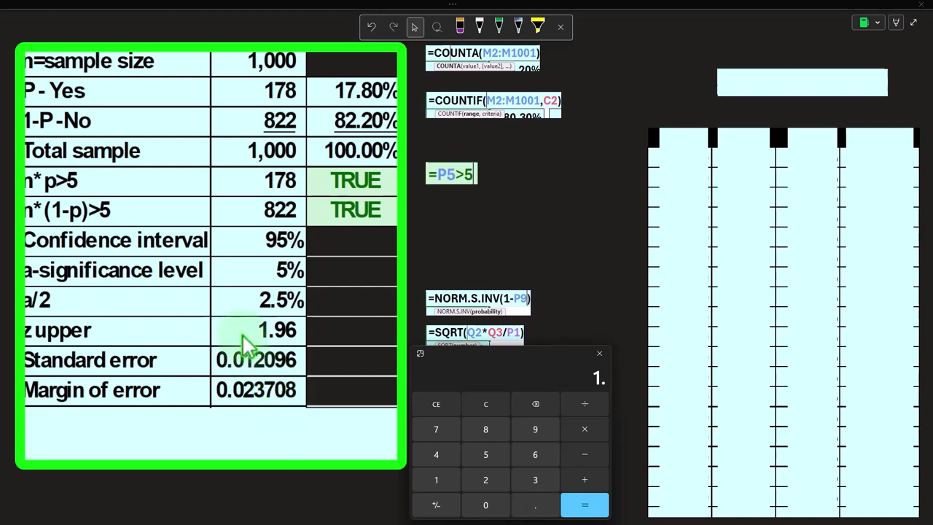
pyautogui.press('Return')
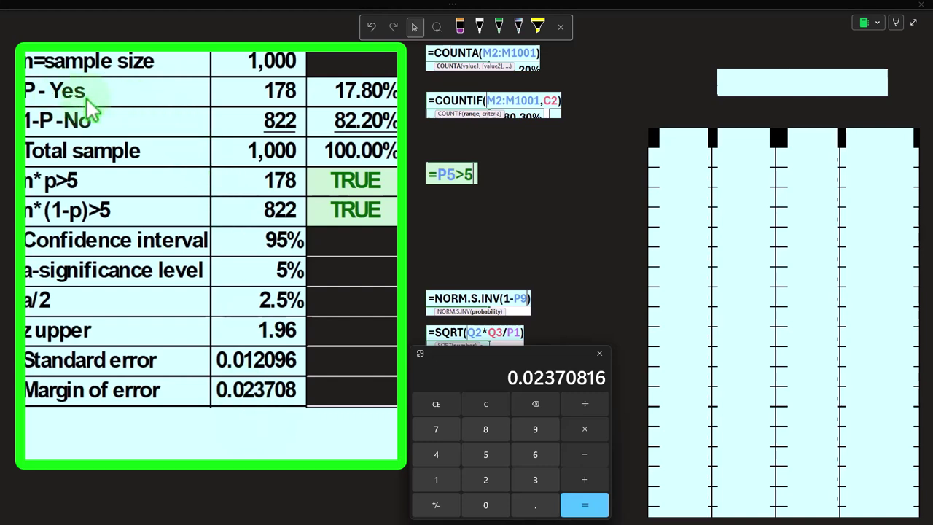
pyautogui.click(491, 408)
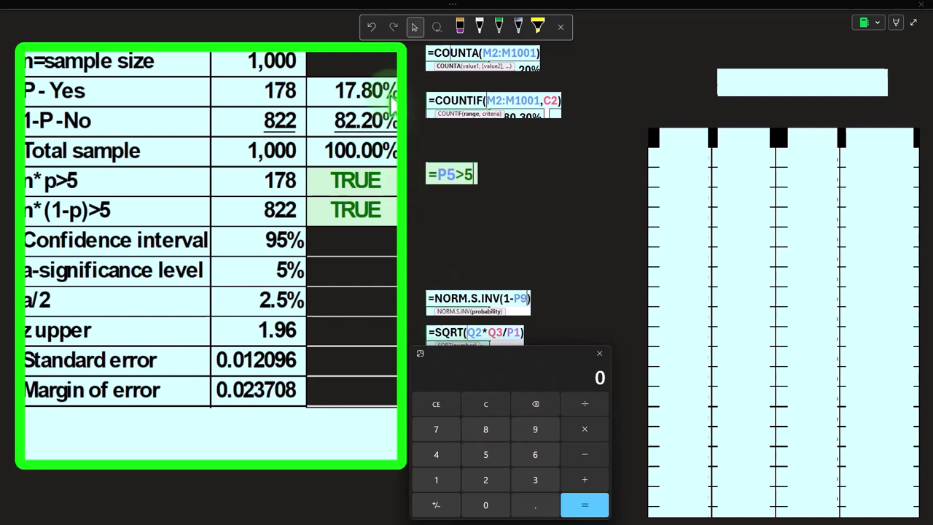
pyautogui.write('.178')
# Step: Uncover the Lower limit row and confirm 0.178 − 0.023708 = 0.154292 in Calculator
pyautogui.click(192, 427)
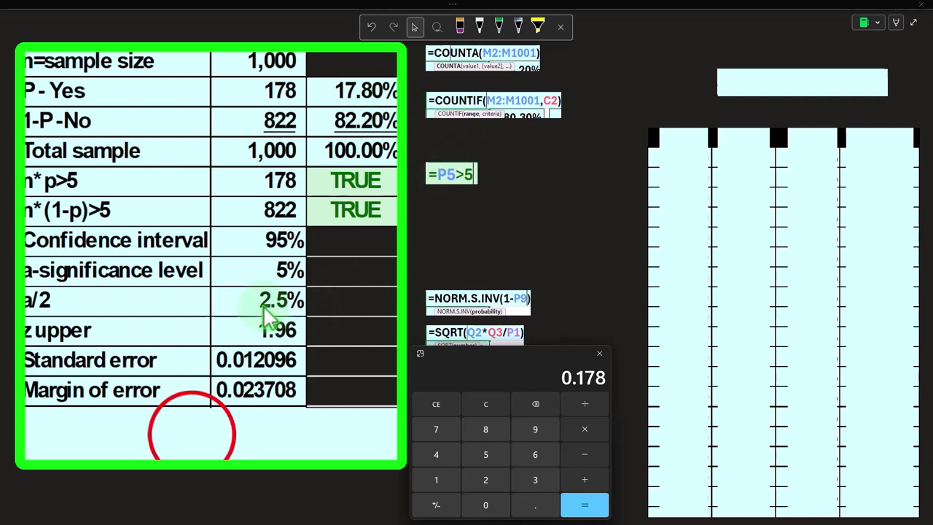
pyautogui.moveTo(209, 403); pyautogui.dragTo(212, 436)
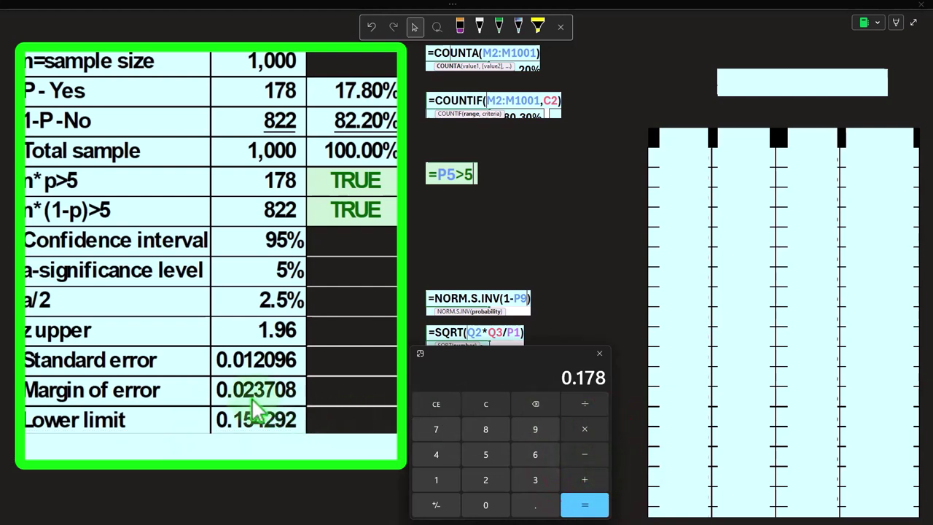
pyautogui.write('.02')
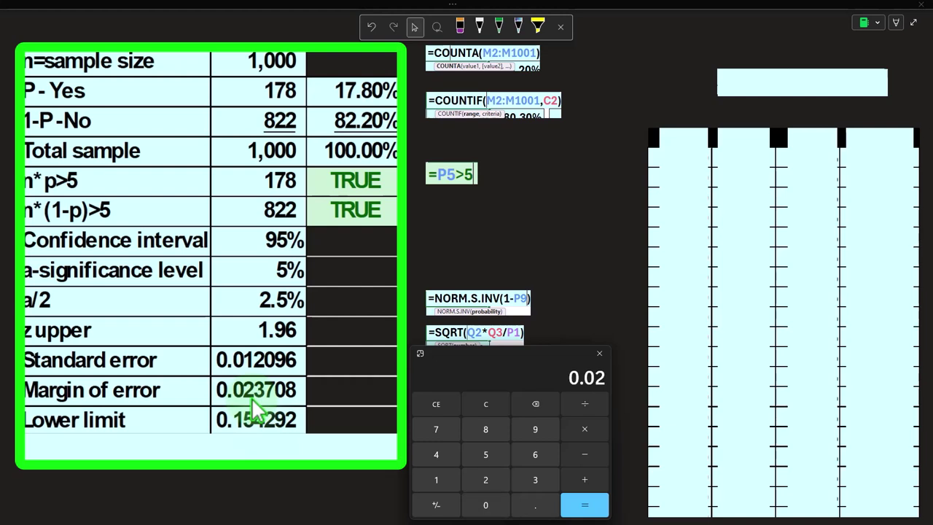
pyautogui.write('3708')
pyautogui.press('Return')
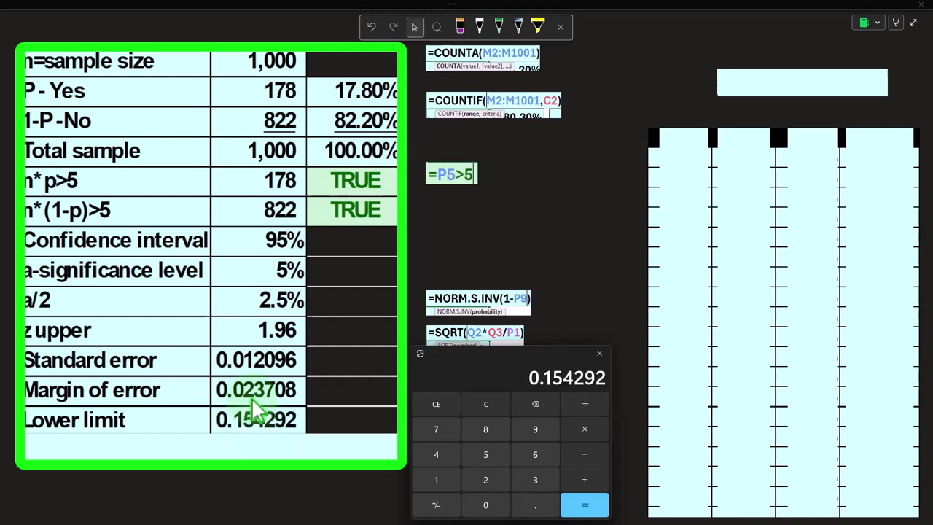
pyautogui.click(242, 442)
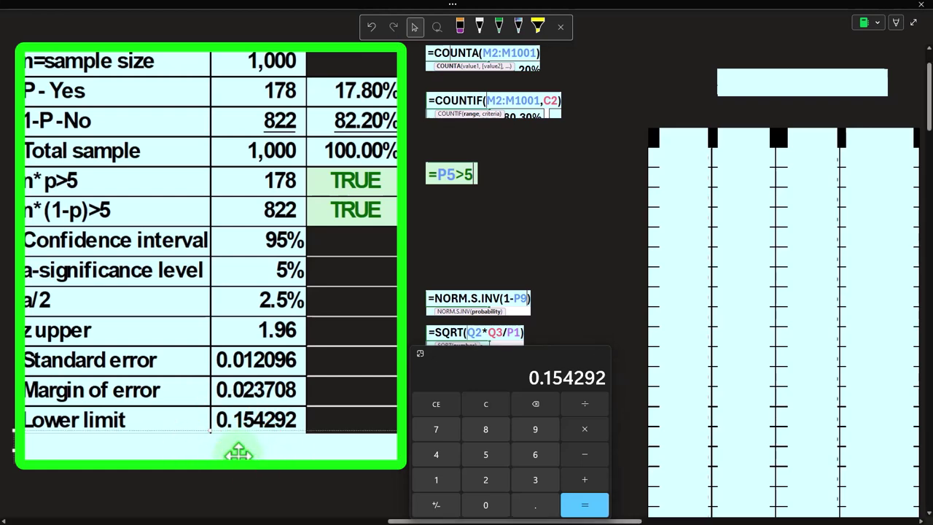
pyautogui.click(481, 408)
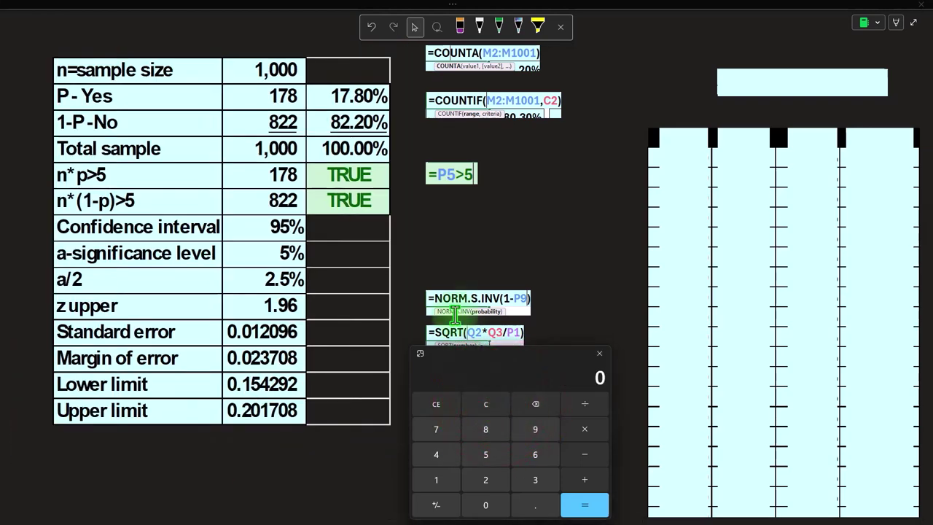
# Step: Confirm 0.178 + 0.023708 = 0.201708 in Calculator, then minimize it and return to the page
pyautogui.write('.178')
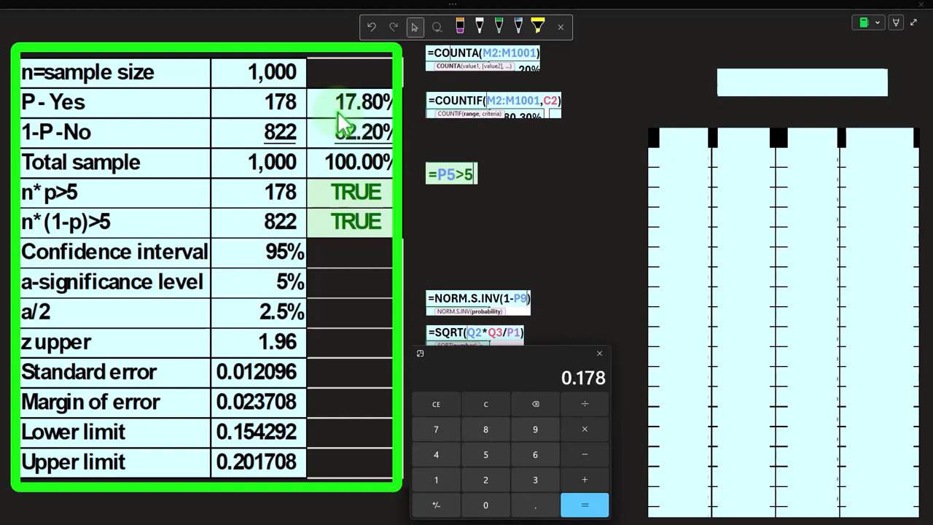
pyautogui.press('Escape')
pyautogui.write('.023708')
pyautogui.press('Return')
pyautogui.click(517, 344)
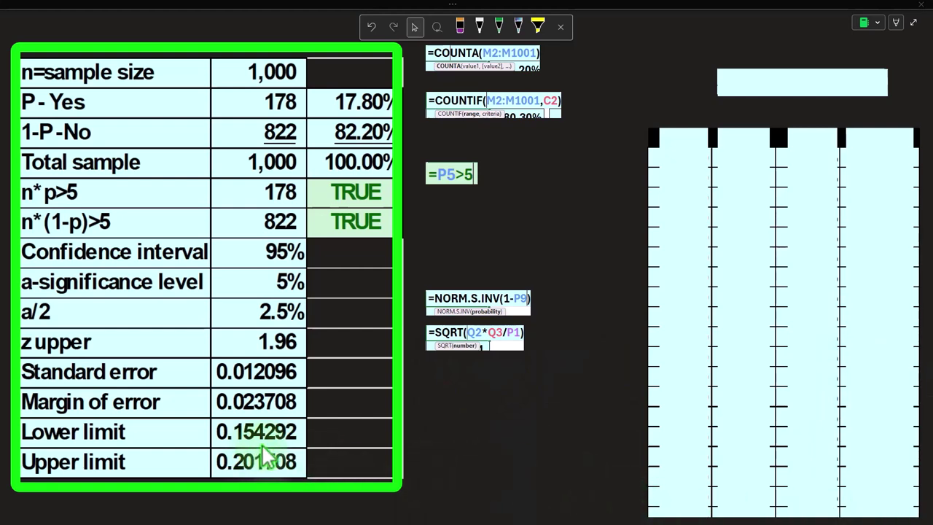
pyautogui.click(508, 487)
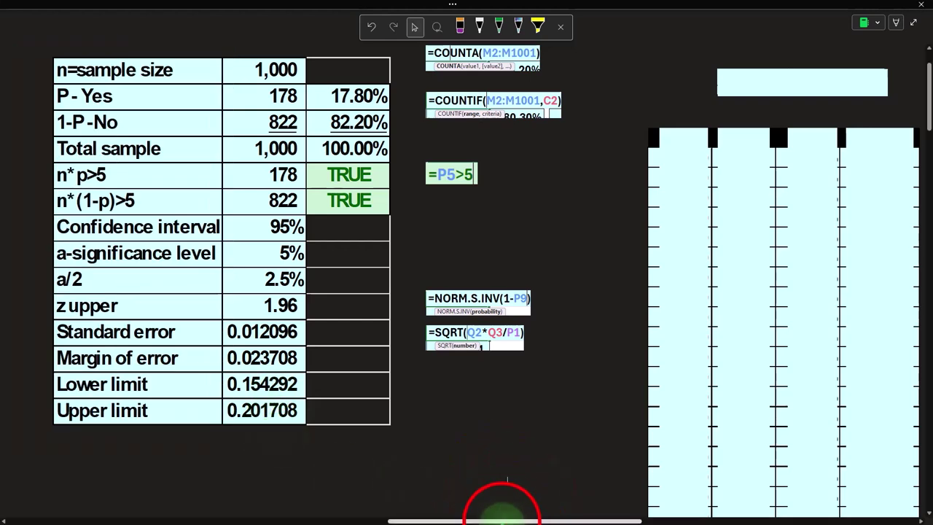
pyautogui.moveTo(502, 520); pyautogui.dragTo(831, 520)
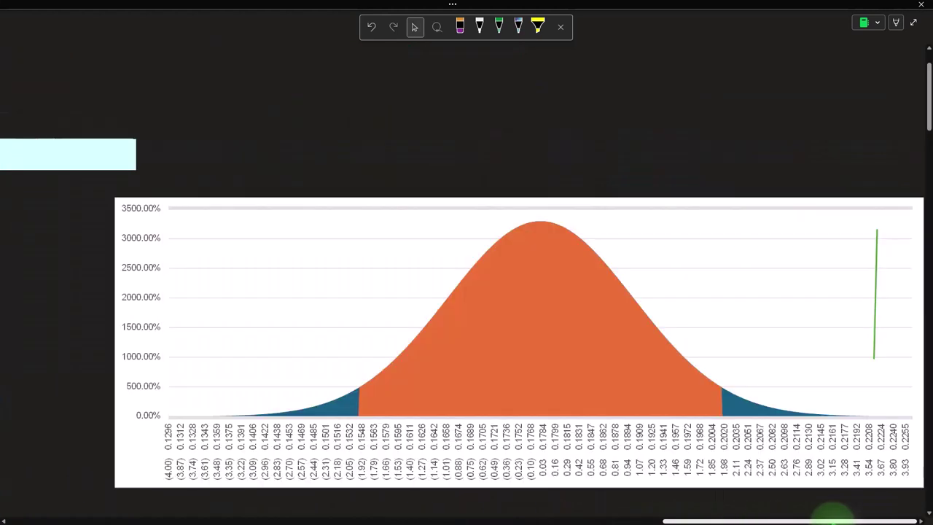
pyautogui.click(427, 493)
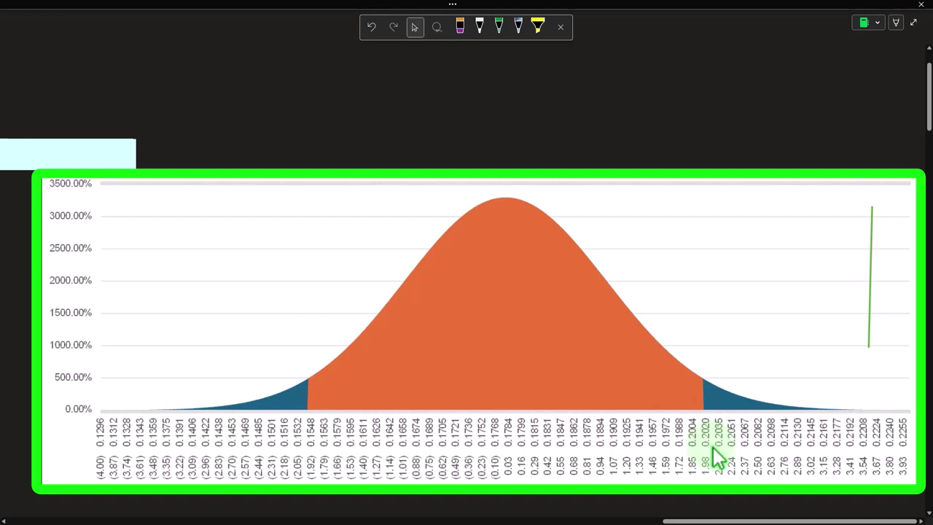
pyautogui.click(745, 507)
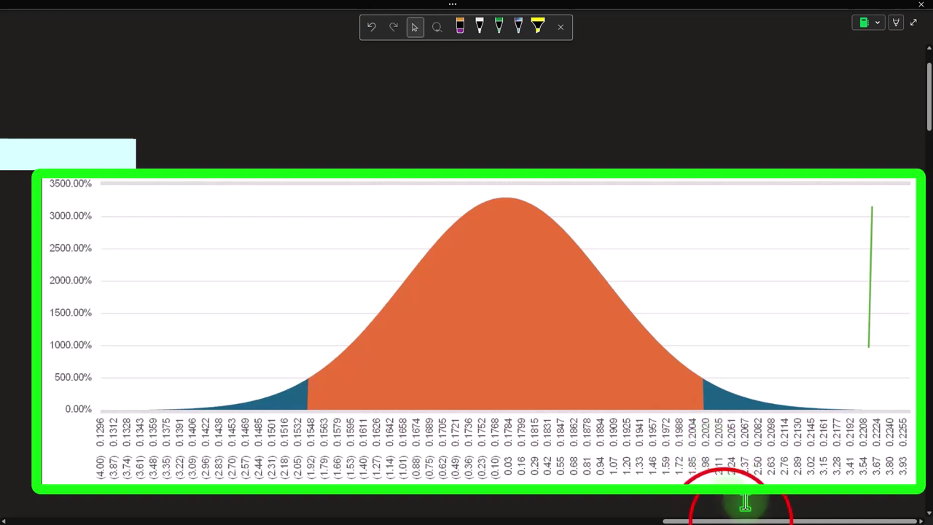
pyautogui.moveTo(741, 521)
pyautogui.mouseDown()
pyautogui.moveTo(472, 520)
pyautogui.moveTo(733, 520)
pyautogui.mouseUp()
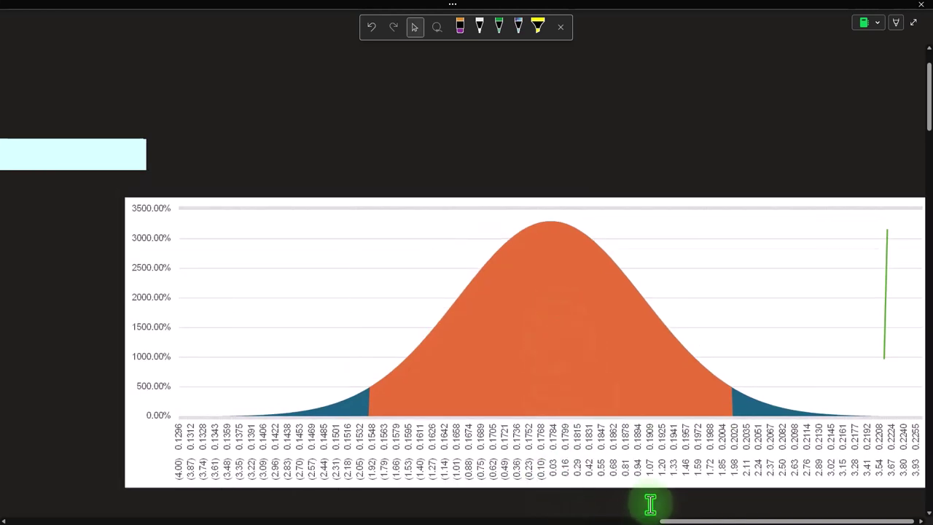
pyautogui.click(704, 511)
pyautogui.moveTo(704, 518); pyautogui.dragTo(408, 507)
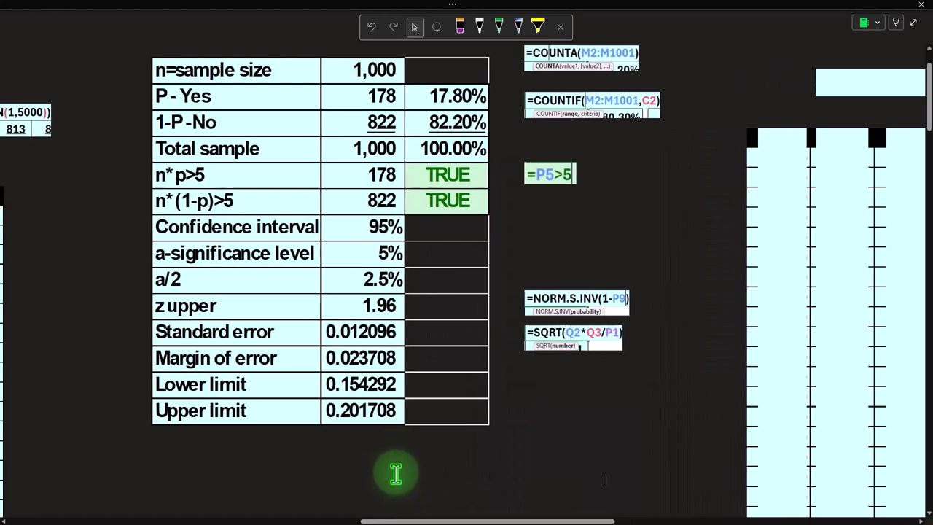
# Step: Paste z-scores into the Z column, starting at (4.00) and stepping by 0.01
pyautogui.moveTo(452, 516); pyautogui.dragTo(539, 519)
pyautogui.scroll(1, 513, 485)
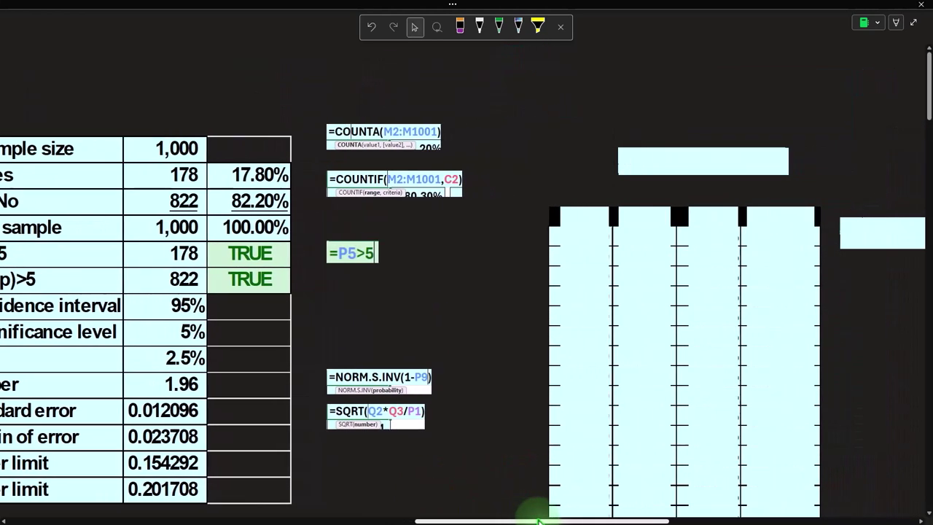
pyautogui.scroll(-1, 535, 485)
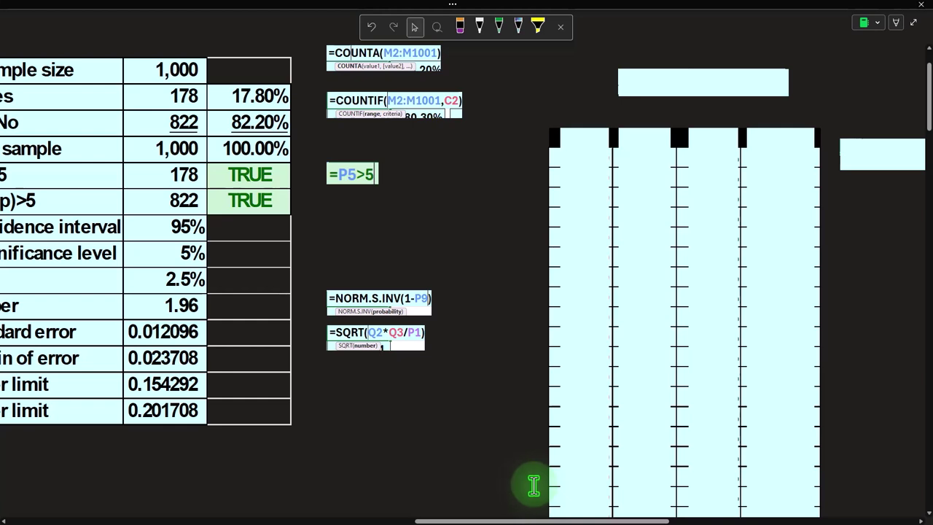
pyautogui.scroll(1, 517, 483)
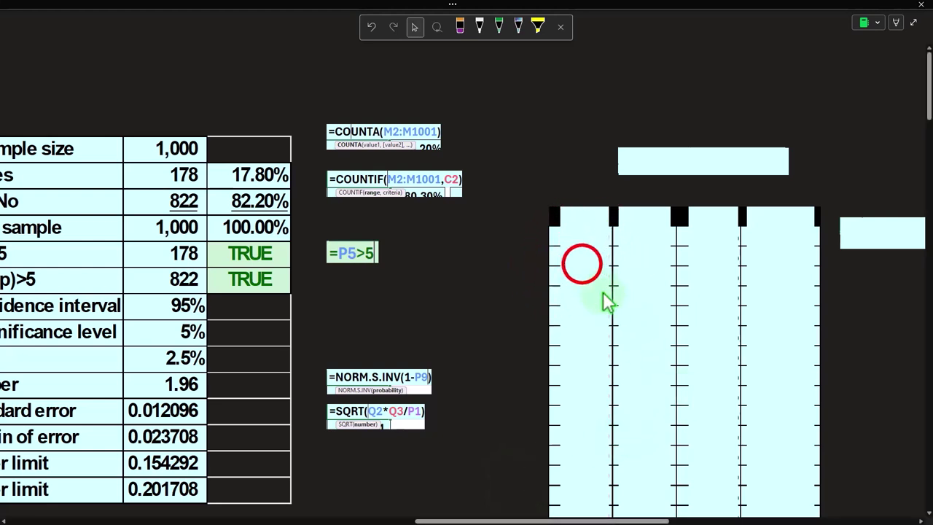
pyautogui.hotkey('ctrl', 'v')
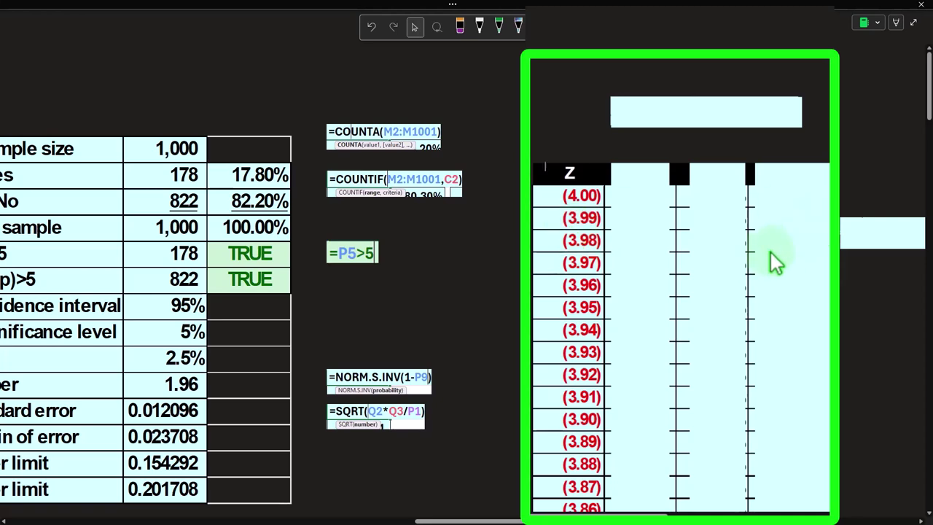
# Step: Select the light-blue box above the table and scroll right to the shaded bell-curve chart
pyautogui.scroll(-1, 651, 256)
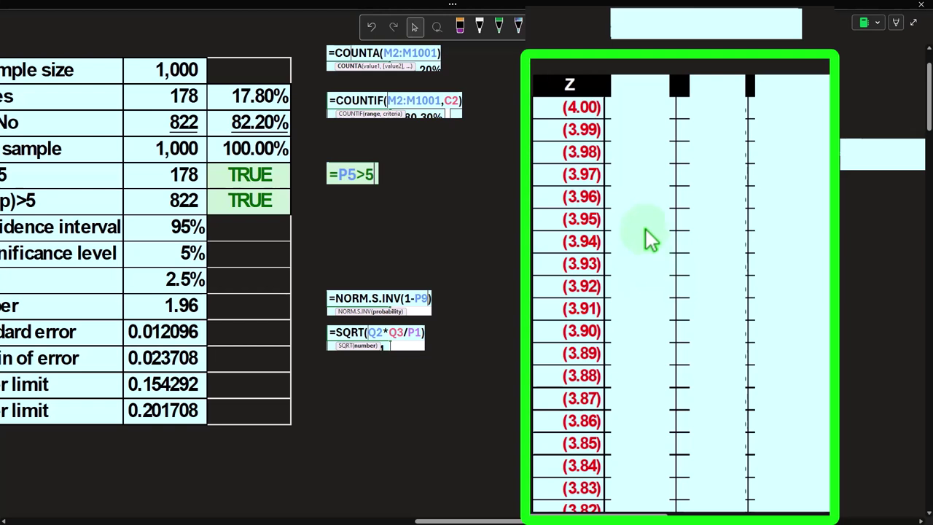
pyautogui.click(682, 20)
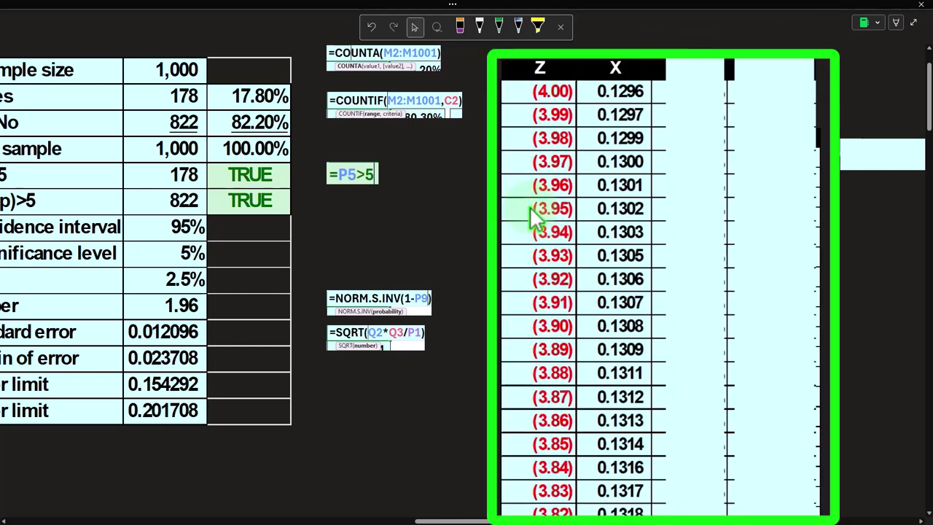
pyautogui.moveTo(594, 520); pyautogui.dragTo(823, 519)
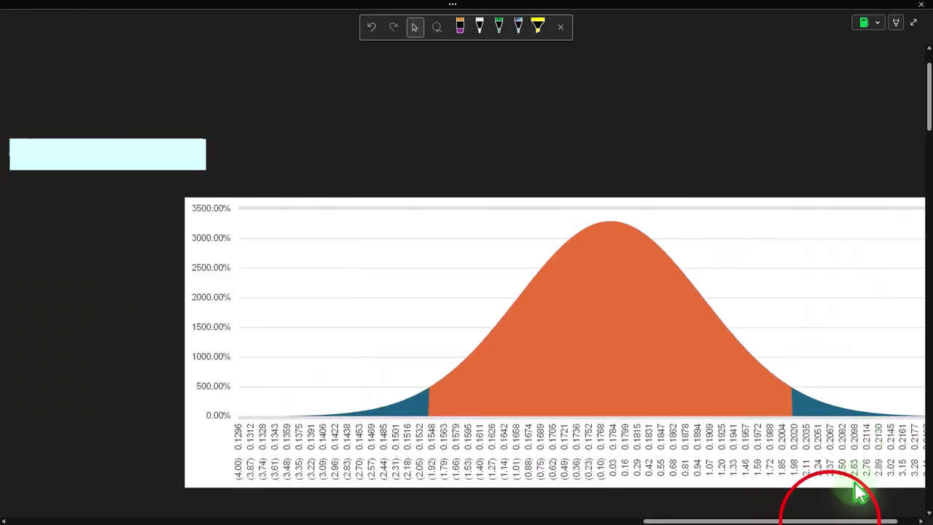
# Step: Scroll left to show the summary table and the Z and X columns with the =NORM.DIST formula
pyautogui.click(830, 519)
pyautogui.moveTo(830, 519); pyautogui.dragTo(643, 519)
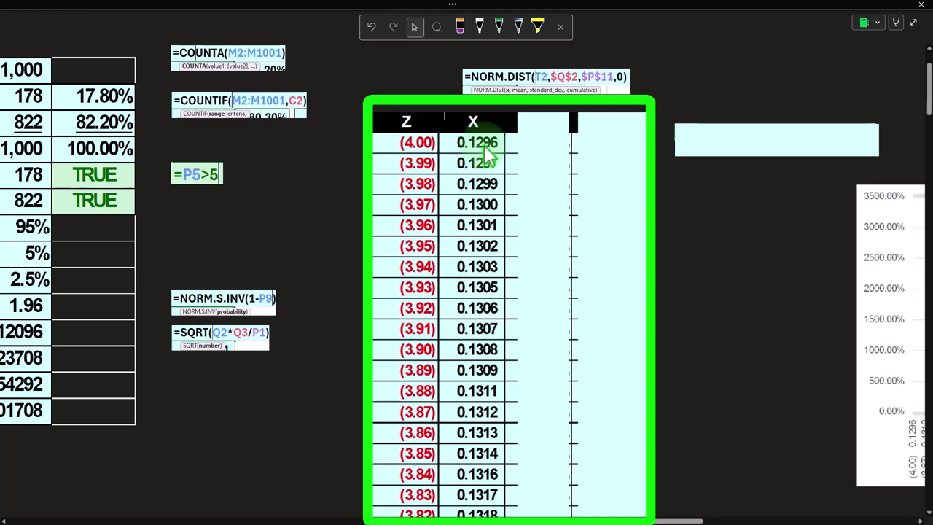
pyautogui.moveTo(551, 520); pyautogui.dragTo(476, 519)
# Step: Verify in Calculator that 0.178 minus 4 × 0.012096 gives 0.129616, then close it
pyautogui.press('XF86Calculator')
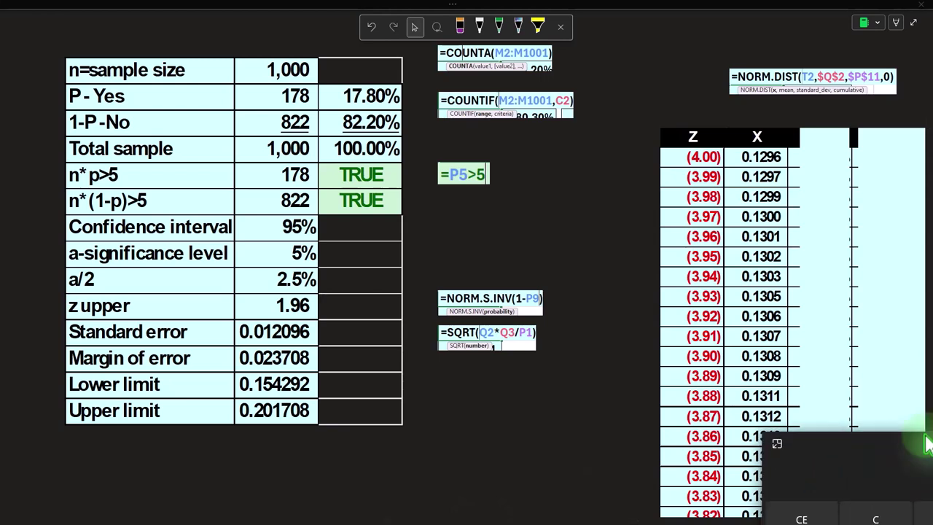
pyautogui.click(501, 289)
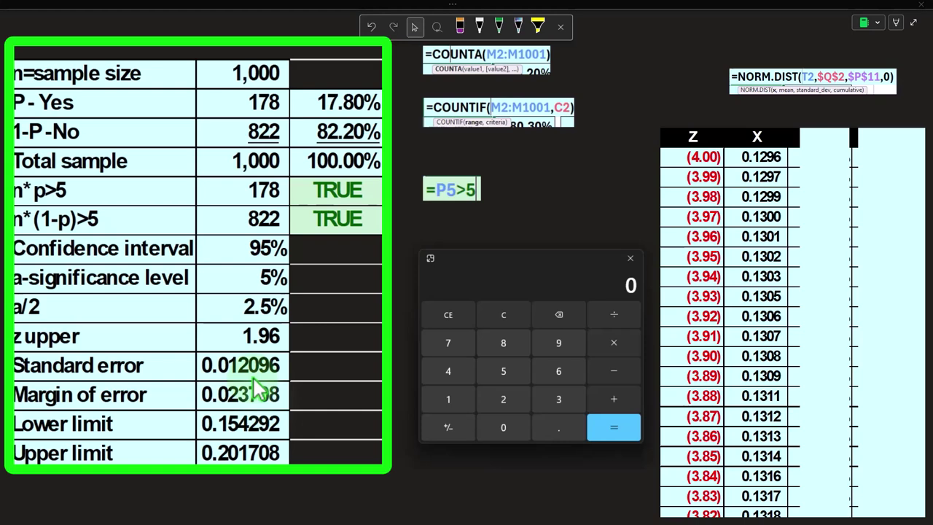
pyautogui.write('0.012096')
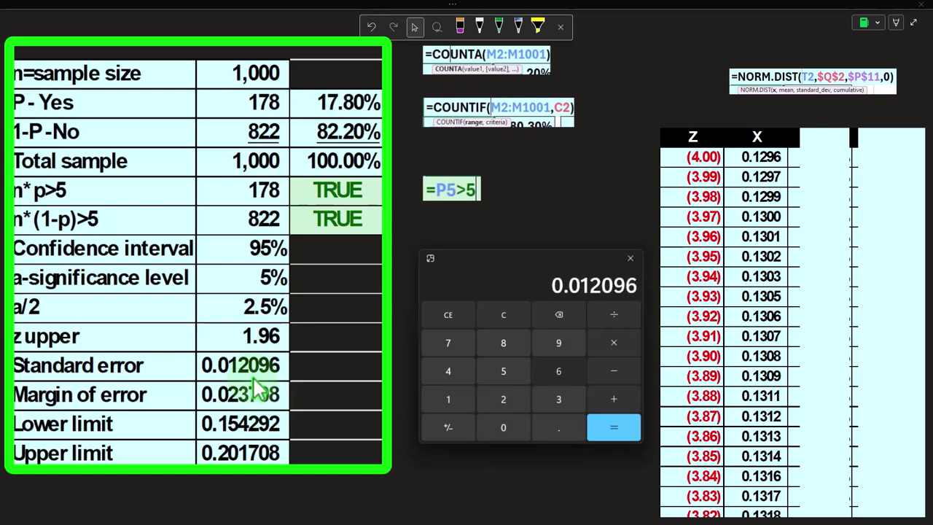
pyautogui.write('*4')
pyautogui.press('Return')
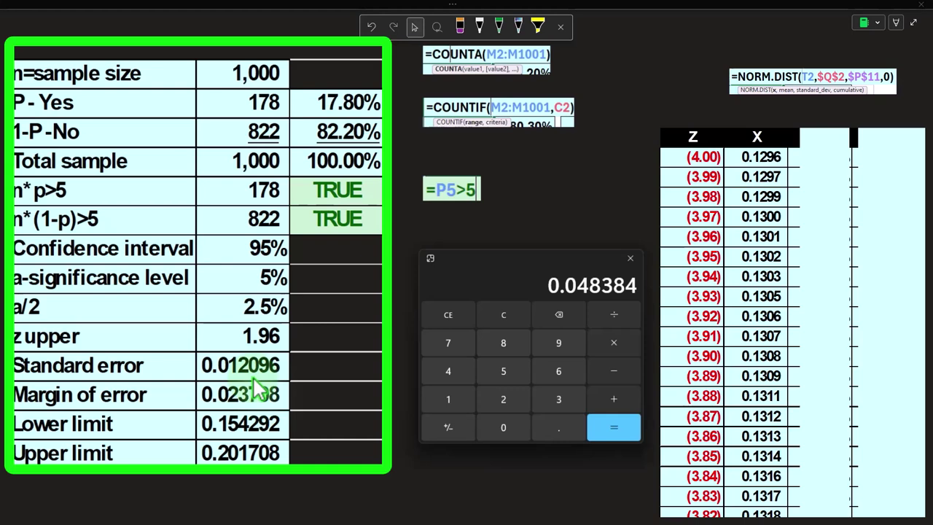
pyautogui.click(614, 353)
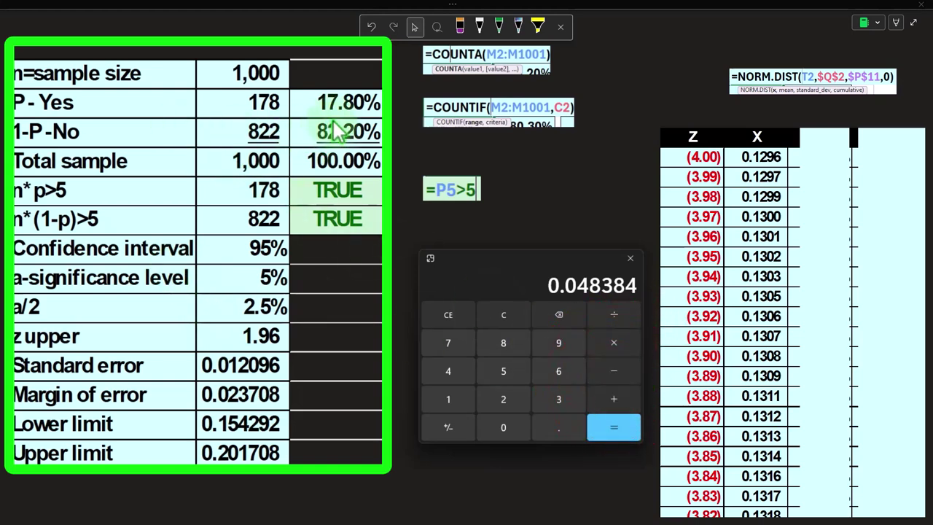
pyautogui.write('0.178')
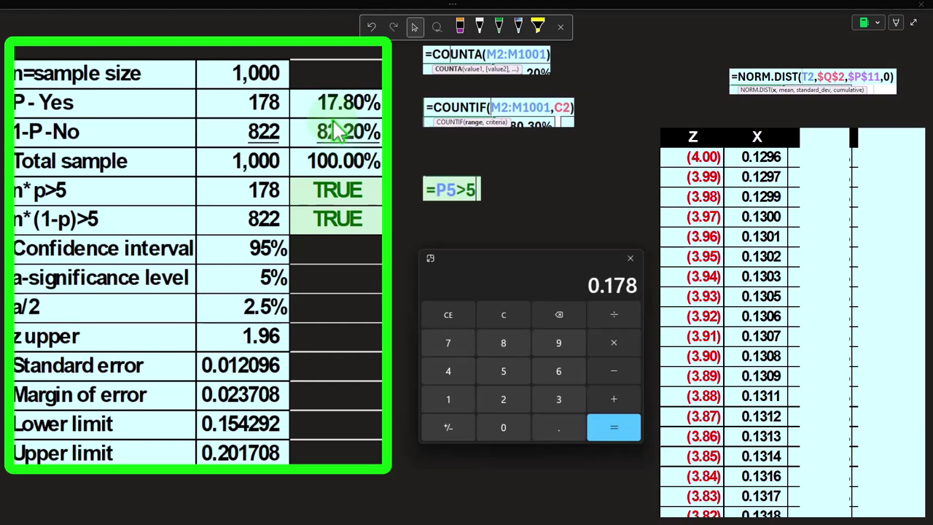
pyautogui.press('Return')
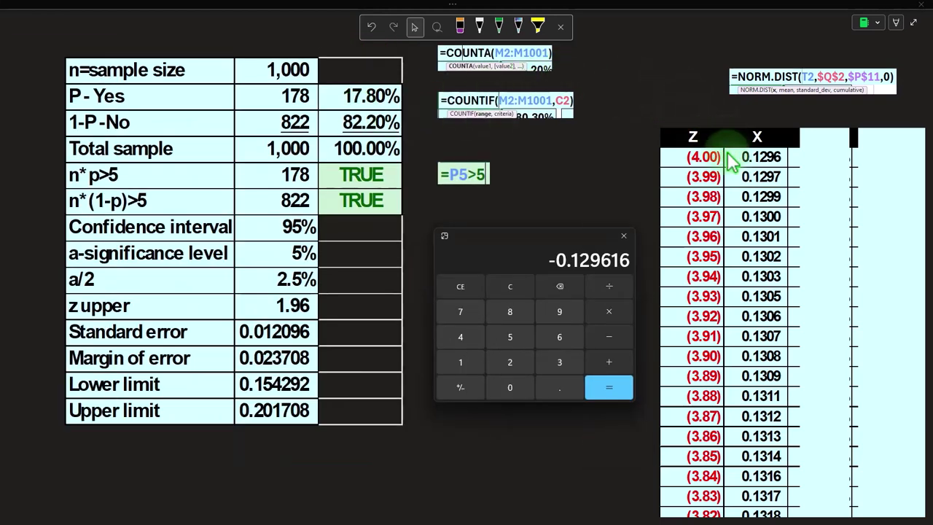
pyautogui.click(554, 238)
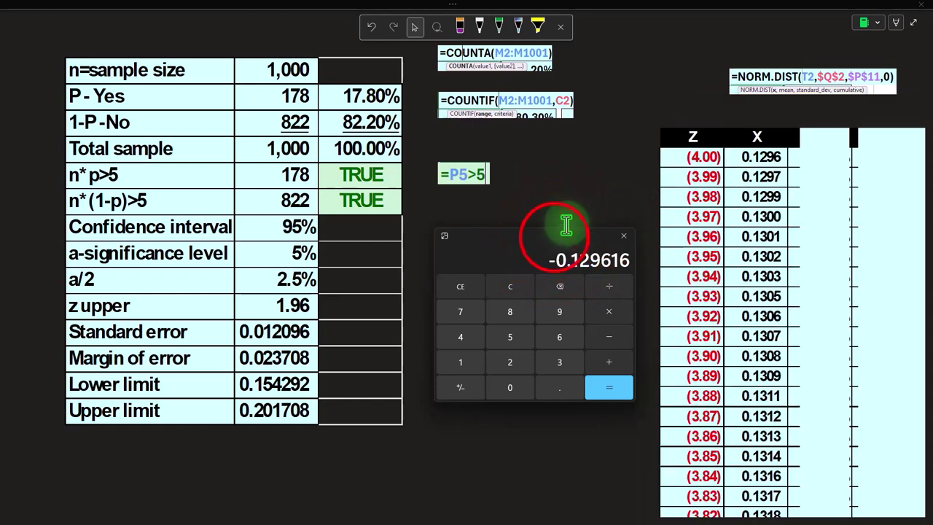
pyautogui.hotkey('alt', 'F4')
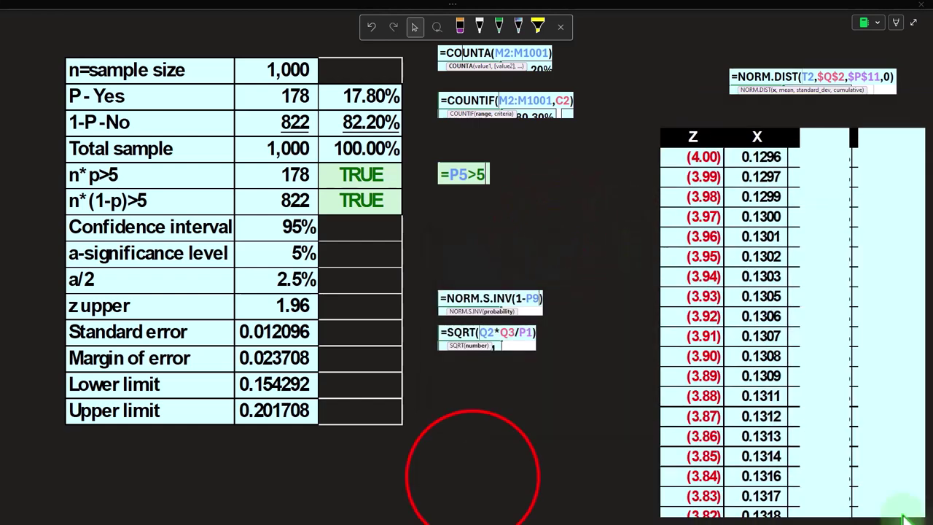
# Step: Show the P(x) column of NORM.DIST densities (1.11%, 1.15%, 1.20%…) beside the X values
pyautogui.moveTo(450, 519); pyautogui.dragTo(583, 519)
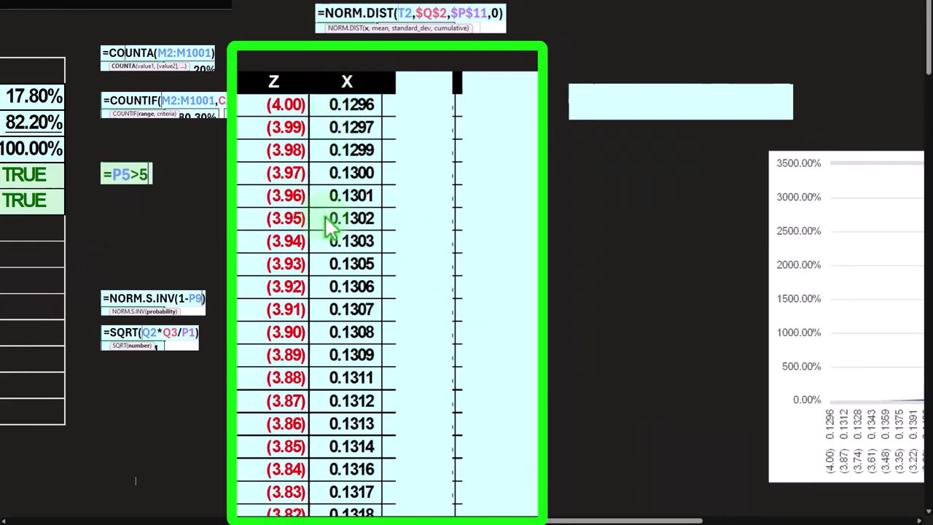
pyautogui.click(404, 95)
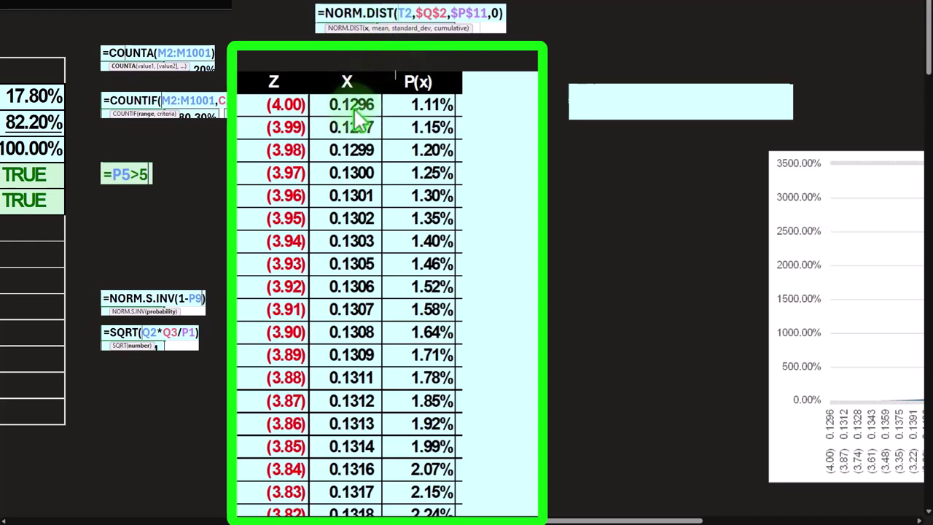
pyautogui.click(552, 500)
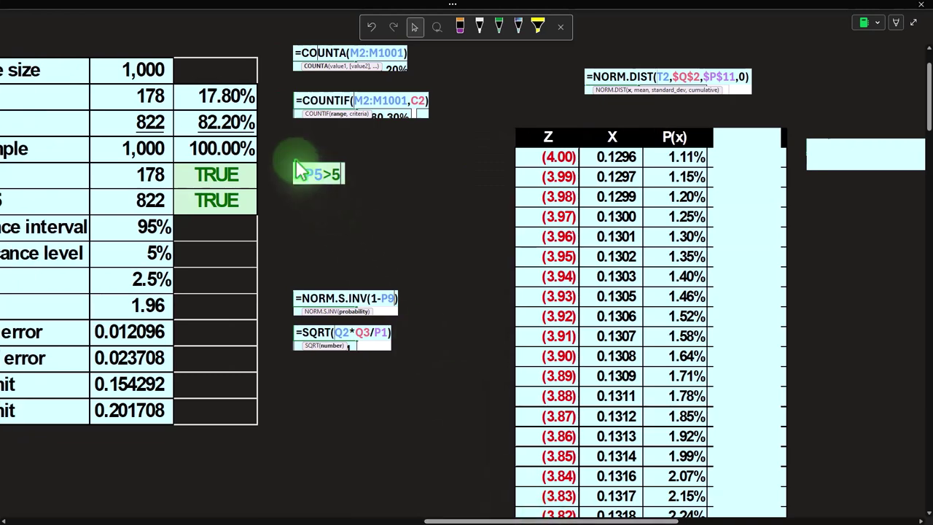
pyautogui.moveTo(503, 485); pyautogui.dragTo(562, 516)
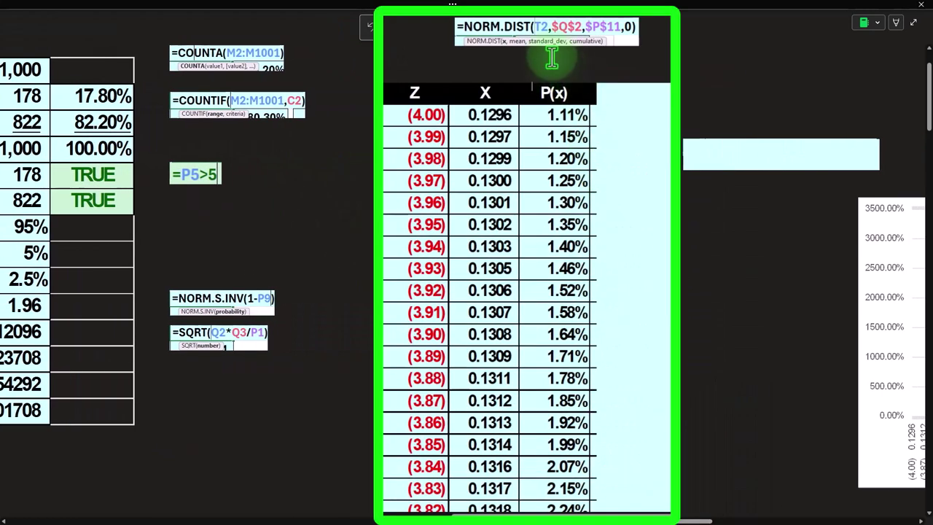
pyautogui.moveTo(612, 496)
pyautogui.mouseDown()
pyautogui.moveTo(584, 517)
pyautogui.moveTo(483, 512)
pyautogui.moveTo(553, 519)
pyautogui.mouseUp()
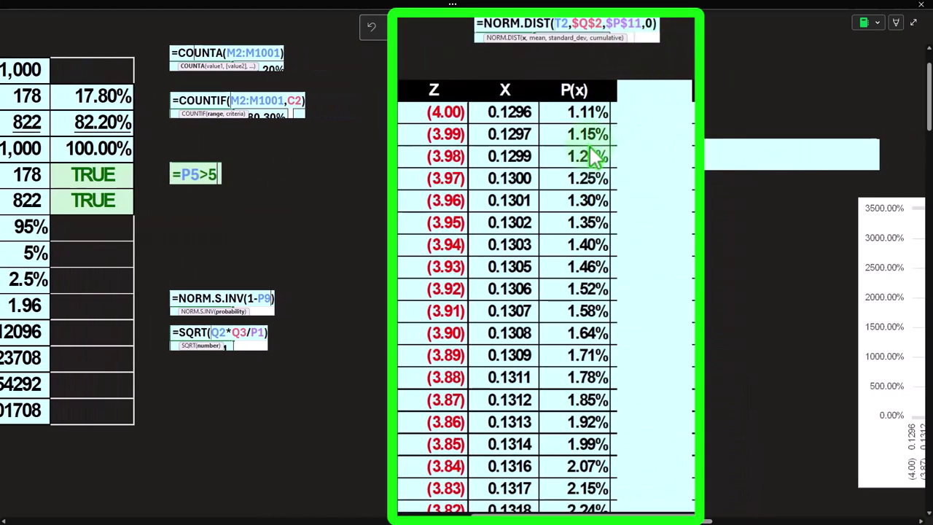
pyautogui.moveTo(669, 519); pyautogui.dragTo(845, 519)
pyautogui.click(878, 386)
pyautogui.moveTo(619, 519); pyautogui.dragTo(562, 519)
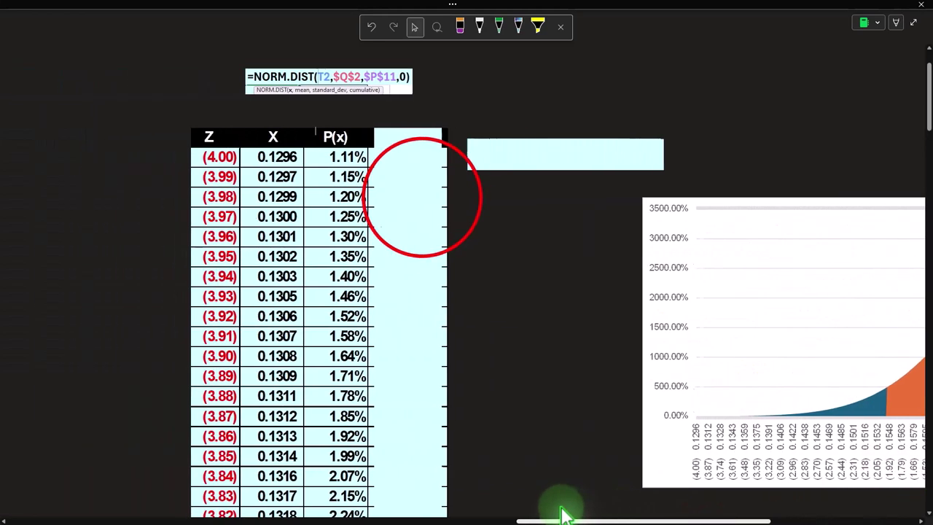
# Step: Add a blank column headed 0.15<x<0.2 to the right of P(x)
pyautogui.click(423, 186)
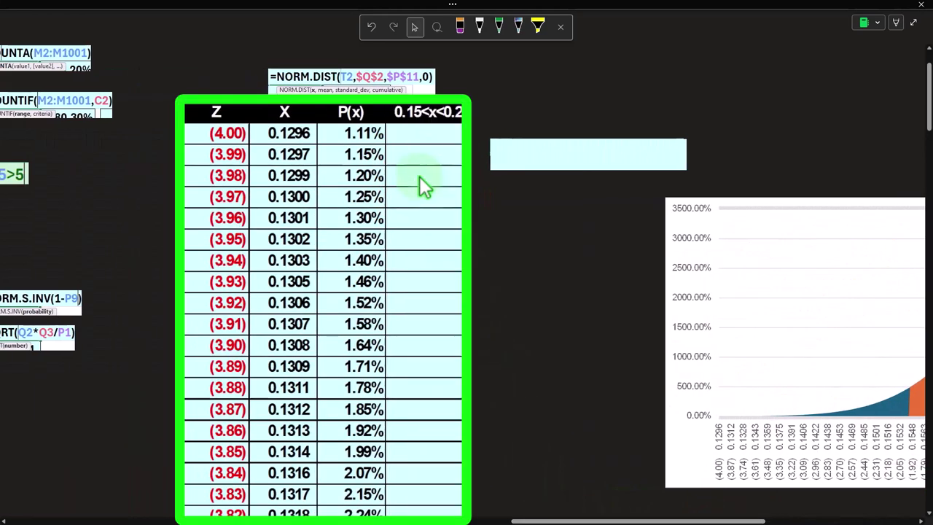
pyautogui.click(717, 359)
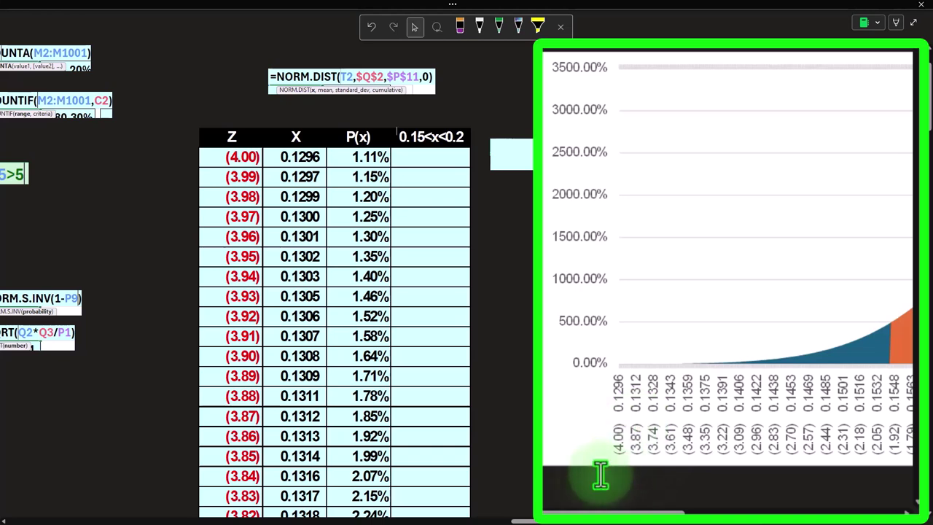
pyautogui.moveTo(687, 519); pyautogui.dragTo(645, 521)
pyautogui.click(548, 146)
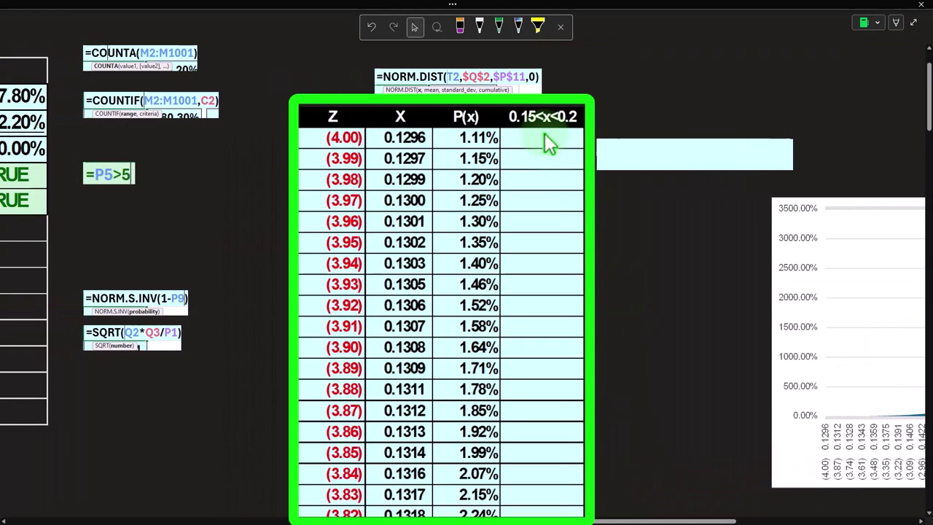
pyautogui.moveTo(616, 519); pyautogui.dragTo(522, 521)
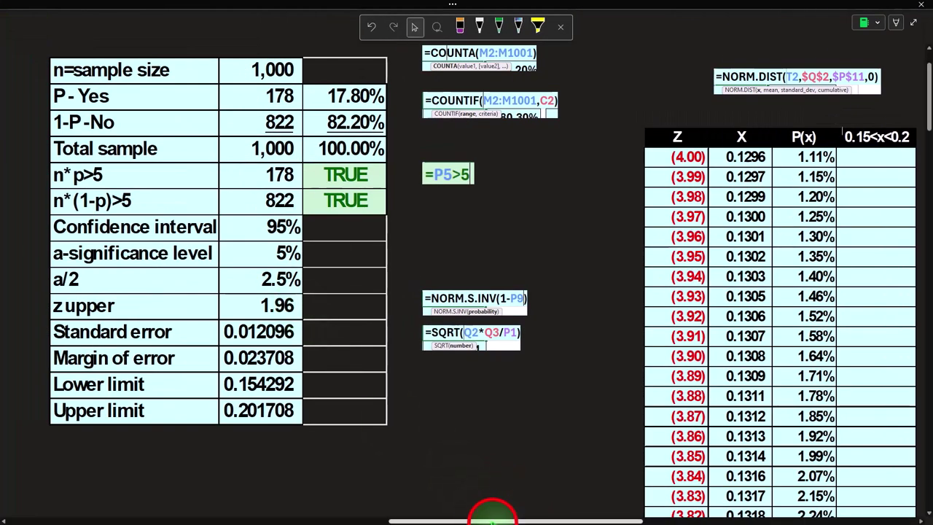
# Step: Show the =IF(AND(T2>$P$13,T2<$P$14),U2," ") formula for the 0.15<x<0.2 column and browse the table
pyautogui.hscroll(10, 488, 510)
pyautogui.click(638, 154)
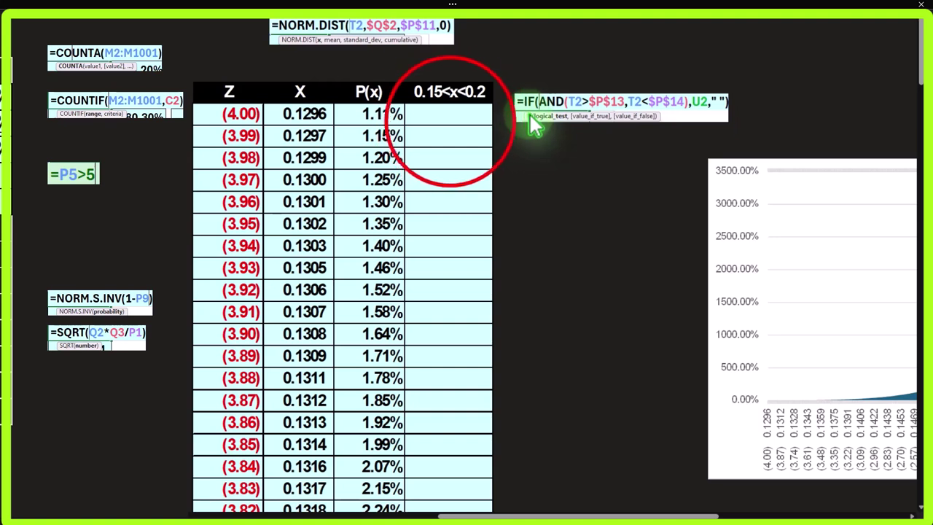
pyautogui.click(452, 124)
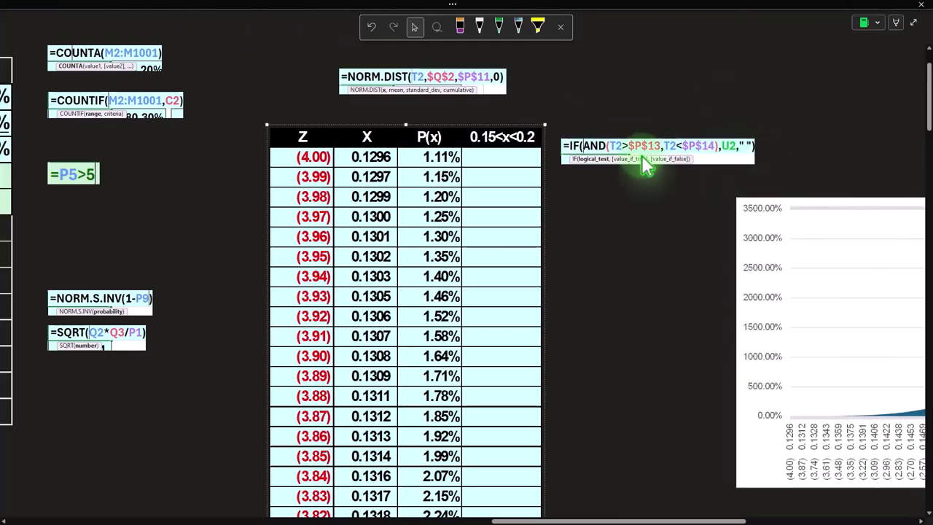
pyautogui.scroll(-15, 503, 170)
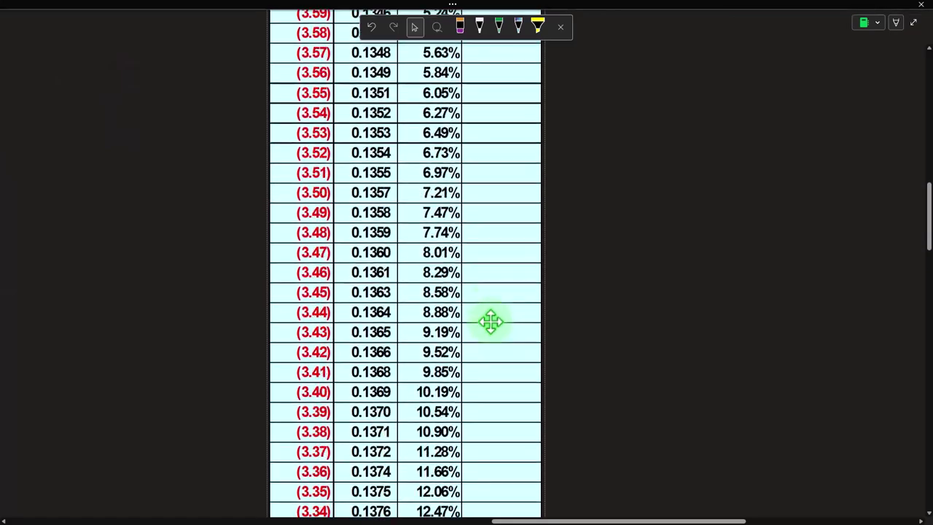
pyautogui.scroll(-20, 491, 322)
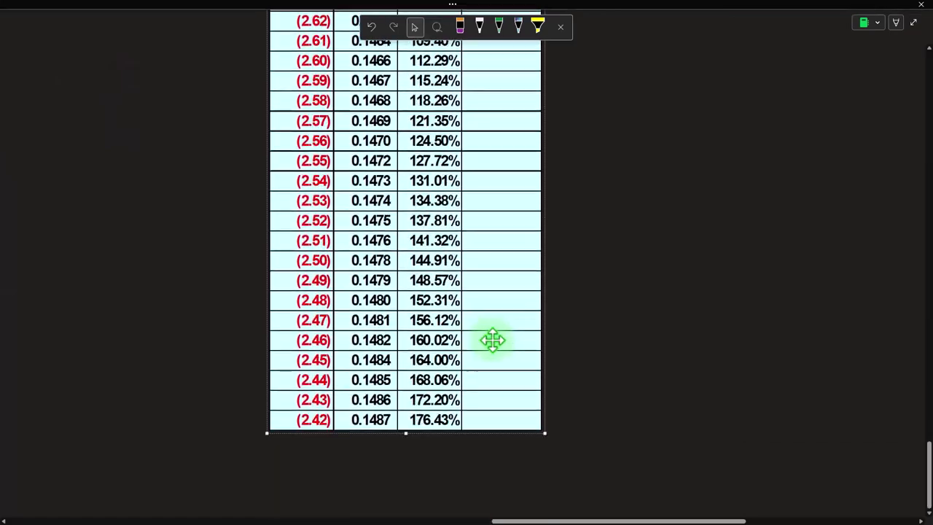
pyautogui.scroll(20, 473, 235)
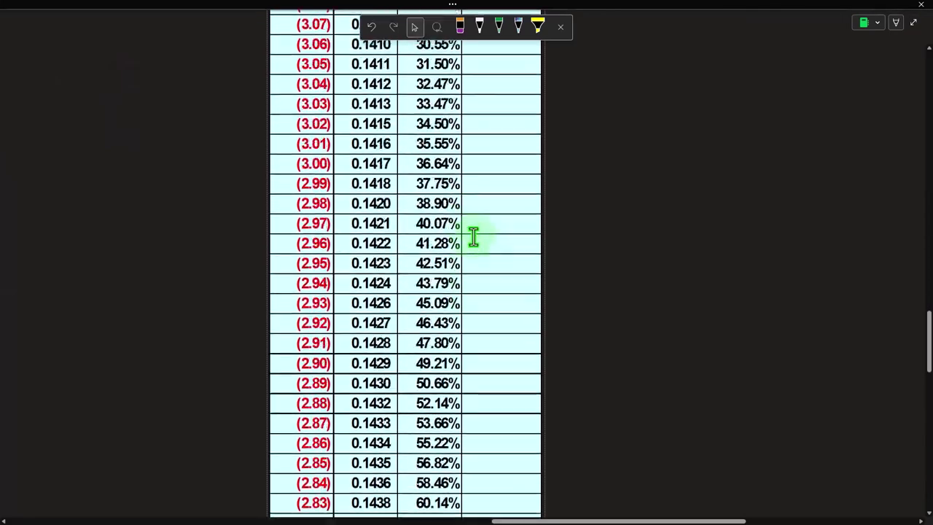
pyautogui.scroll(15, 474, 235)
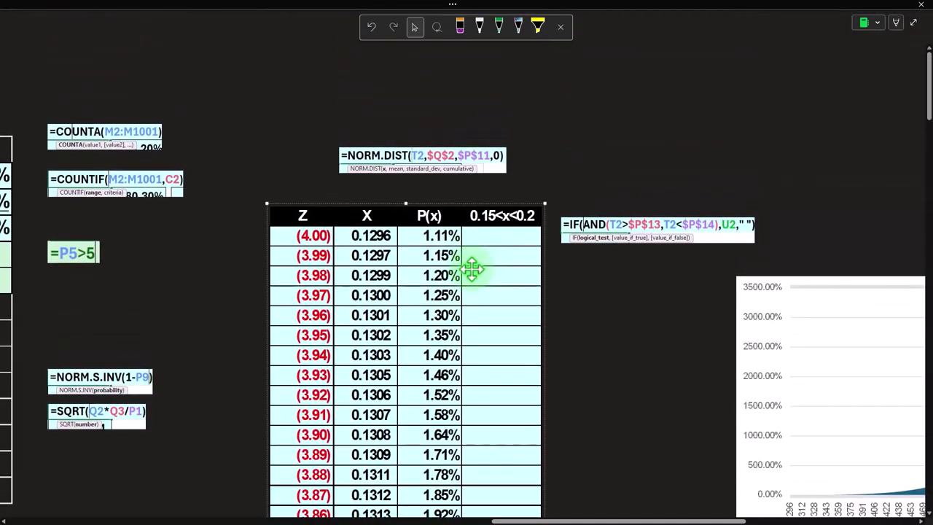
pyautogui.scroll(-3, 529, 316)
pyautogui.moveTo(614, 520); pyautogui.dragTo(782, 520)
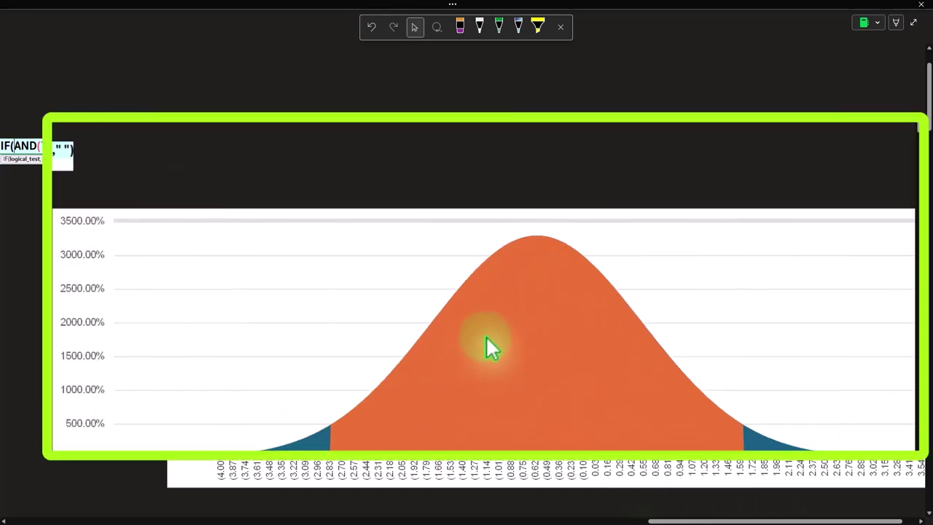
# Step: Scroll to the bell-curve chart and compare its shaded middle with the interval limits
pyautogui.scroll(-3, 485, 336)
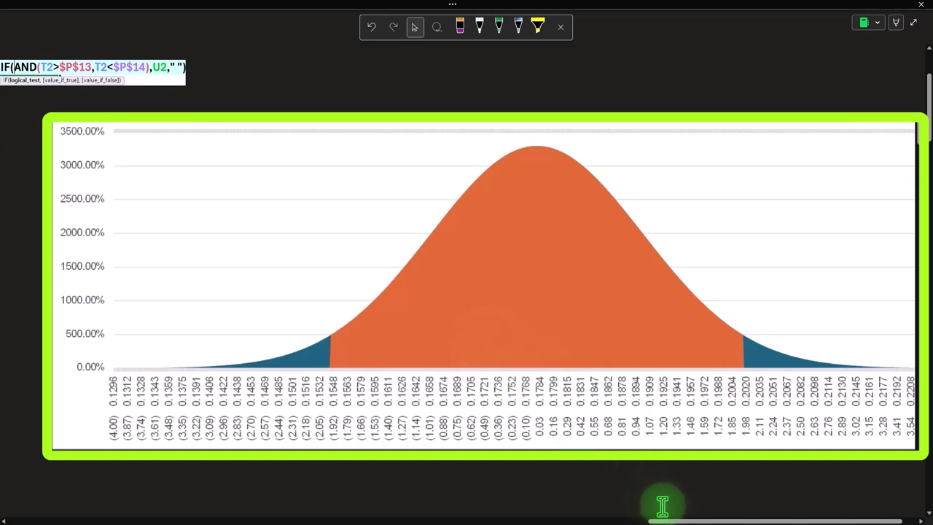
pyautogui.click(689, 504)
pyautogui.moveTo(689, 505); pyautogui.dragTo(402, 503)
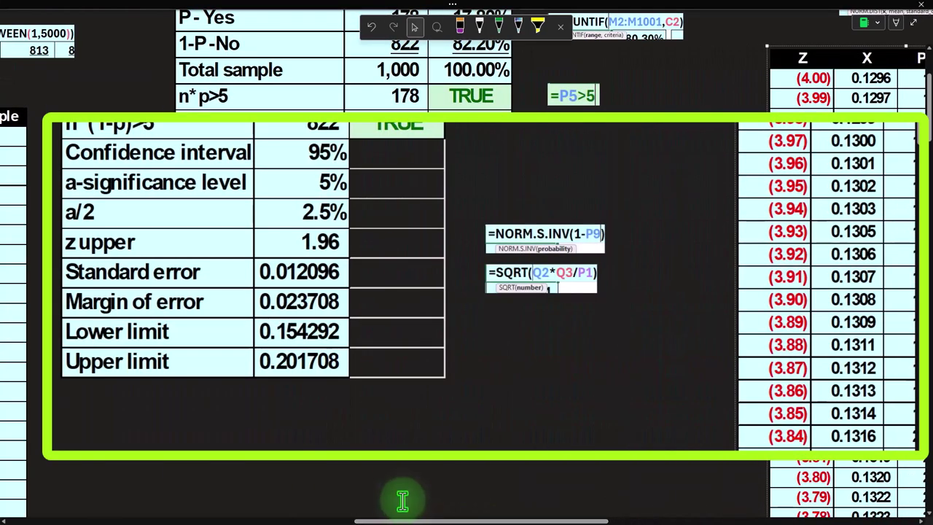
pyautogui.scroll(2, 401, 503)
pyautogui.click(524, 513)
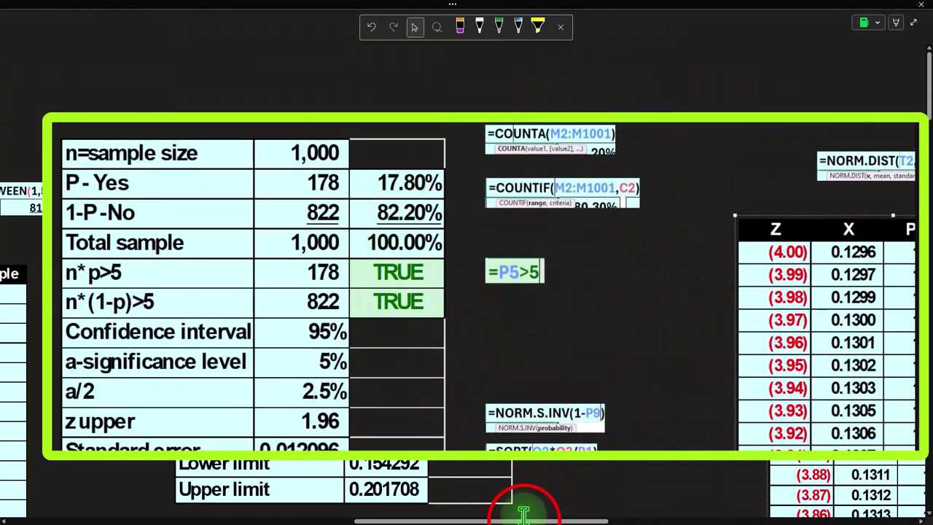
pyautogui.moveTo(524, 514); pyautogui.dragTo(832, 514)
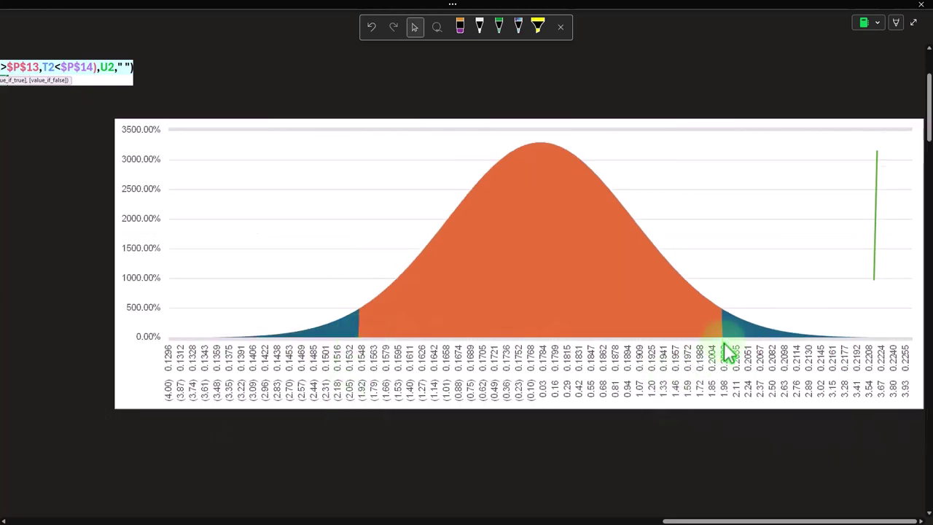
# Step: Return to the summary table showing Lower limit 0.154292 and Upper limit 0.201708
pyautogui.moveTo(750, 519); pyautogui.dragTo(479, 520)
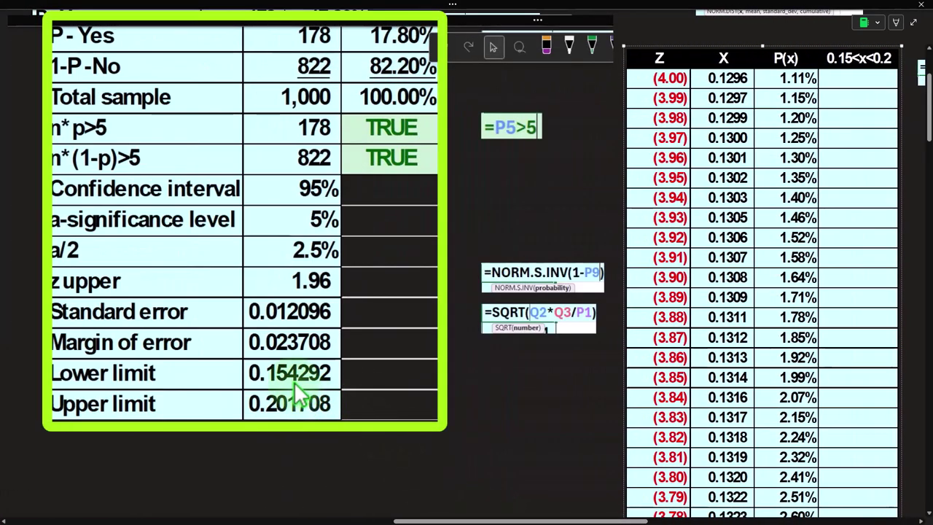
pyautogui.click(529, 519)
pyautogui.moveTo(530, 519); pyautogui.dragTo(753, 519)
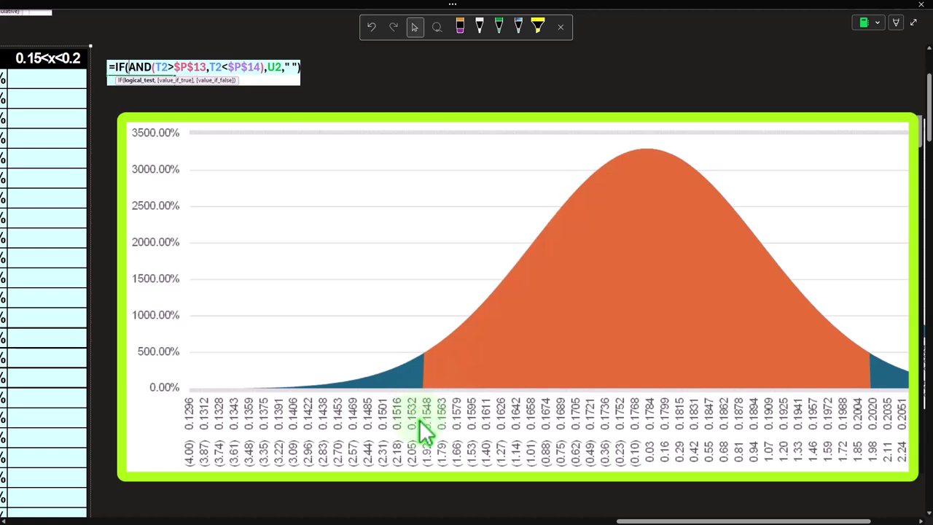
pyautogui.moveTo(678, 520); pyautogui.dragTo(721, 521)
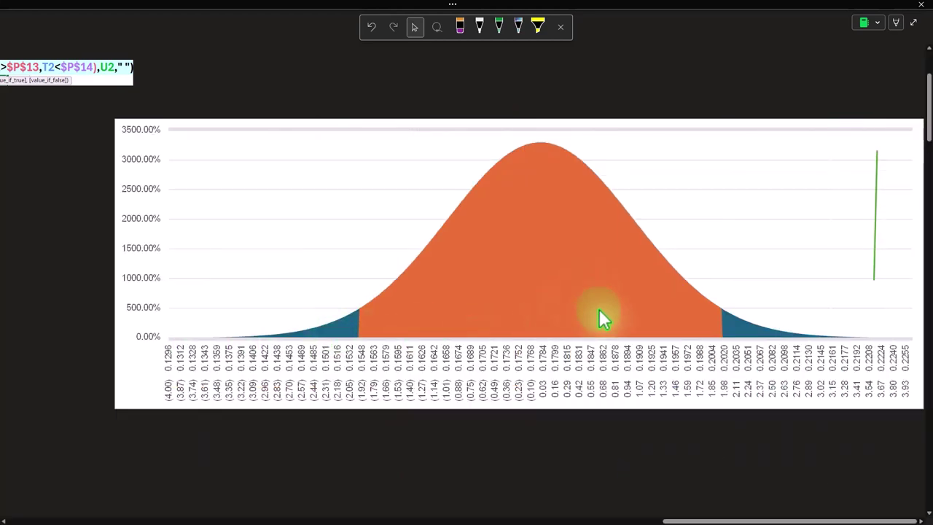
pyautogui.click(688, 512)
pyautogui.moveTo(688, 512); pyautogui.dragTo(350, 519)
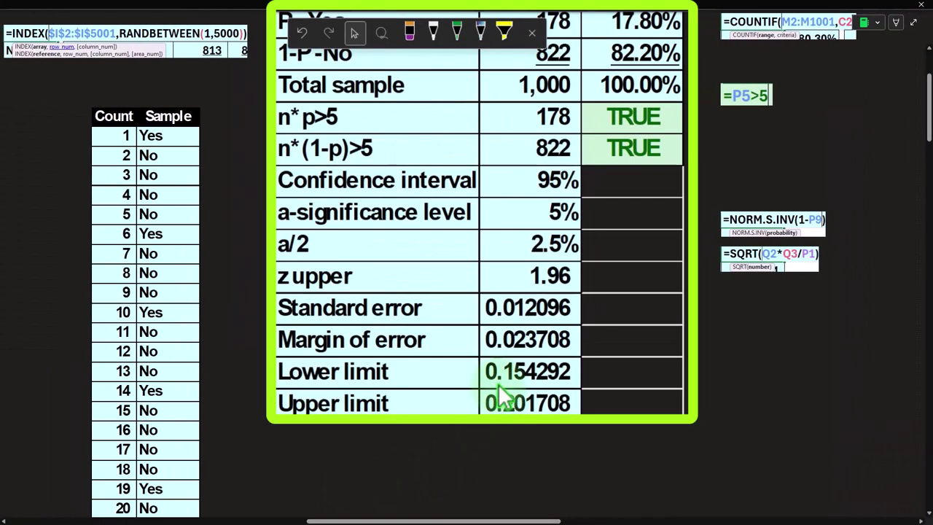
pyautogui.click(444, 510)
pyautogui.moveTo(443, 510); pyautogui.dragTo(385, 512)
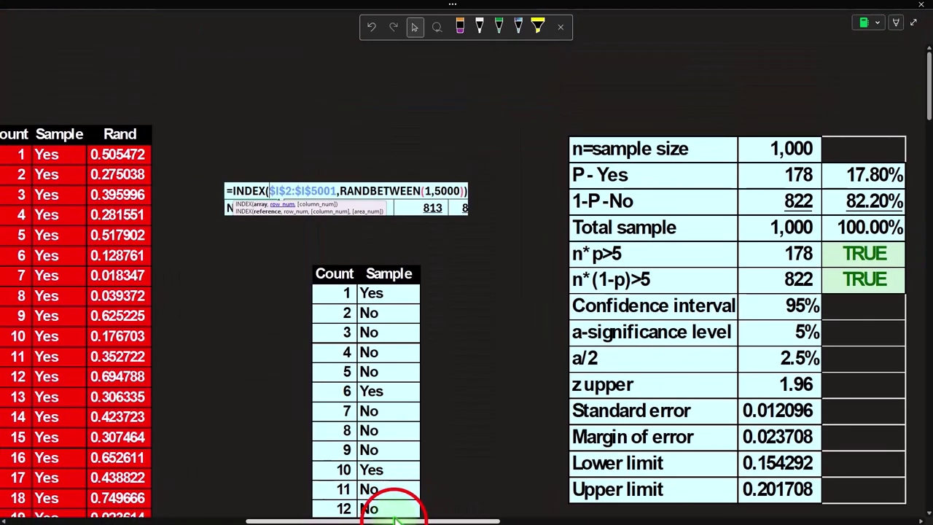
pyautogui.moveTo(392, 516); pyautogui.dragTo(265, 514)
pyautogui.scroll(-5, 317, 481)
pyautogui.scroll(-5, 317, 481)
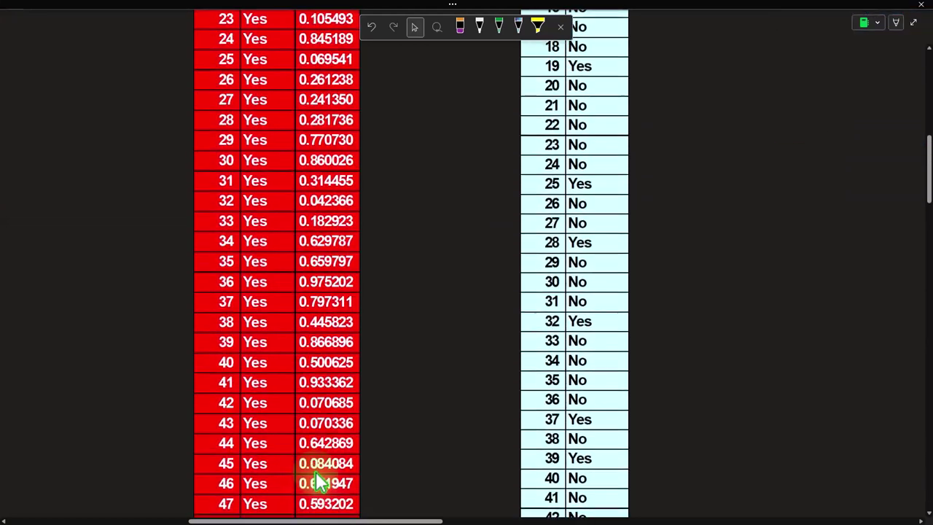
pyautogui.scroll(10, 313, 479)
pyautogui.click(441, 520)
pyautogui.moveTo(441, 519); pyautogui.dragTo(598, 517)
pyautogui.click(356, 514)
pyautogui.scroll(-1, 514, 458)
pyautogui.scroll(-3, 514, 458)
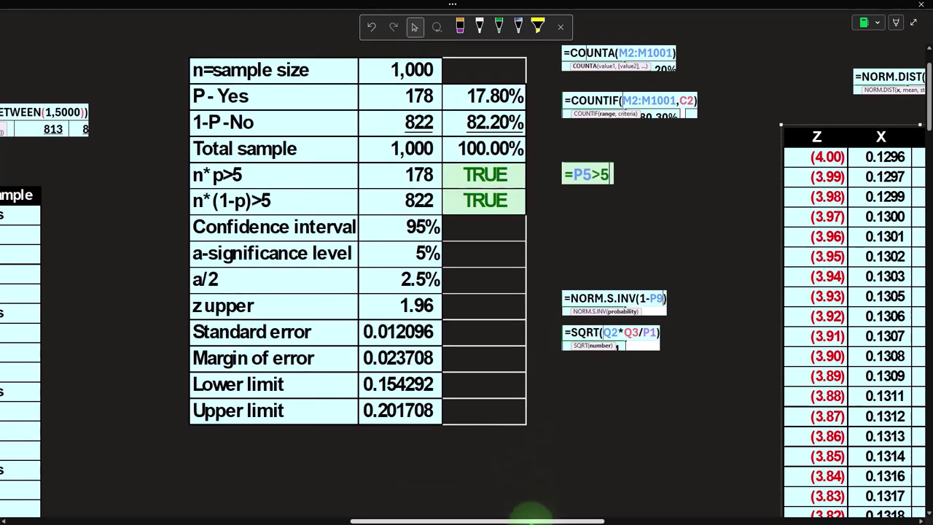
pyautogui.moveTo(532, 520); pyautogui.dragTo(492, 520)
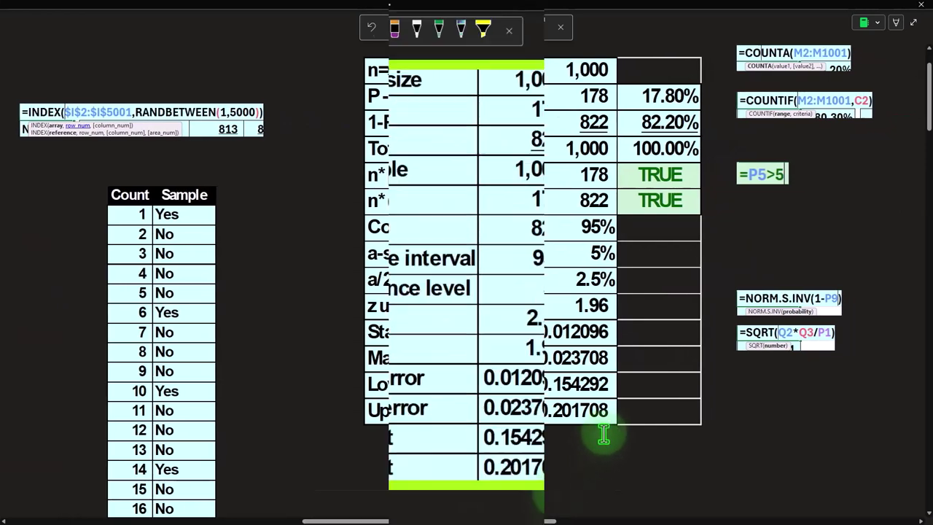